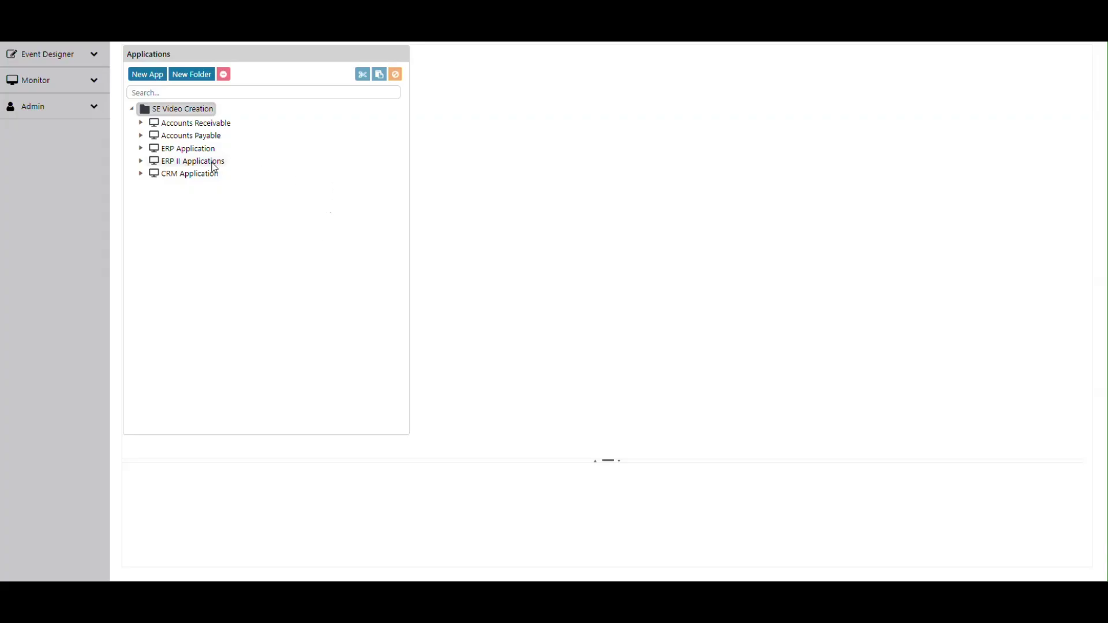
Open the "Orders; Over 'X' Dollars*" query of ERP II Applications in the Query Designer
{"action": "left_click", "coordinate": [141, 162]}
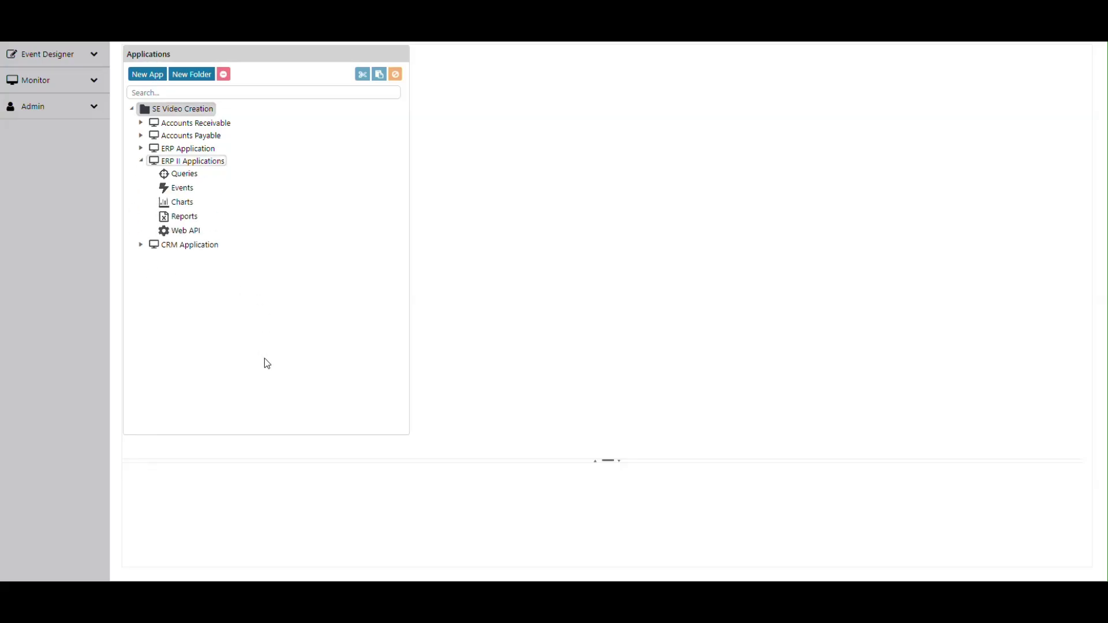
{"action": "left_click", "coordinate": [180, 175]}
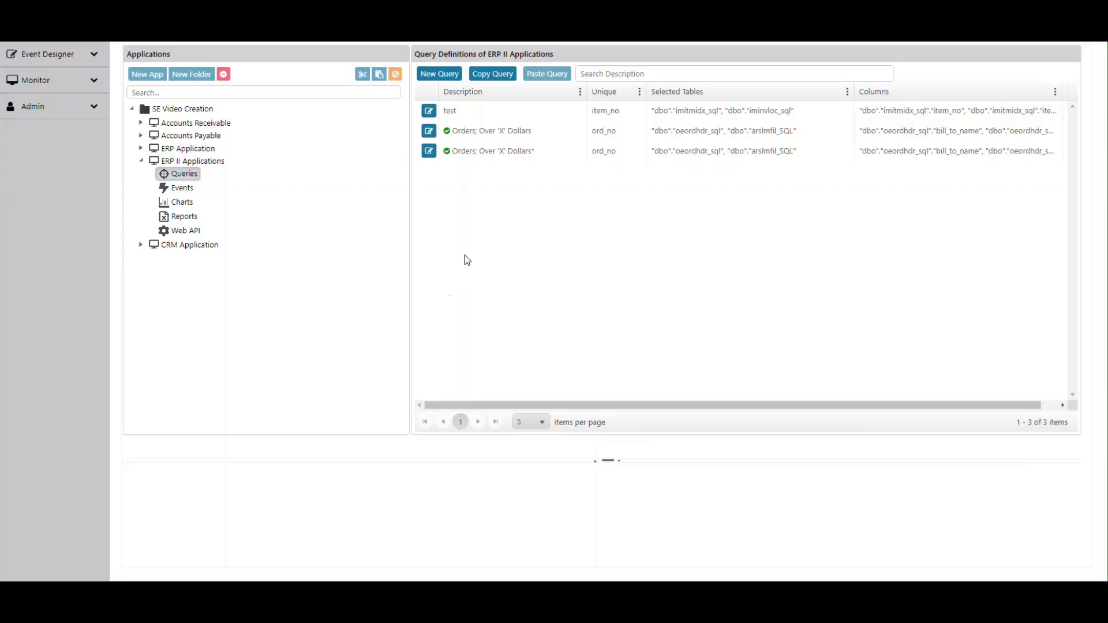
{"action": "left_click", "coordinate": [429, 151]}
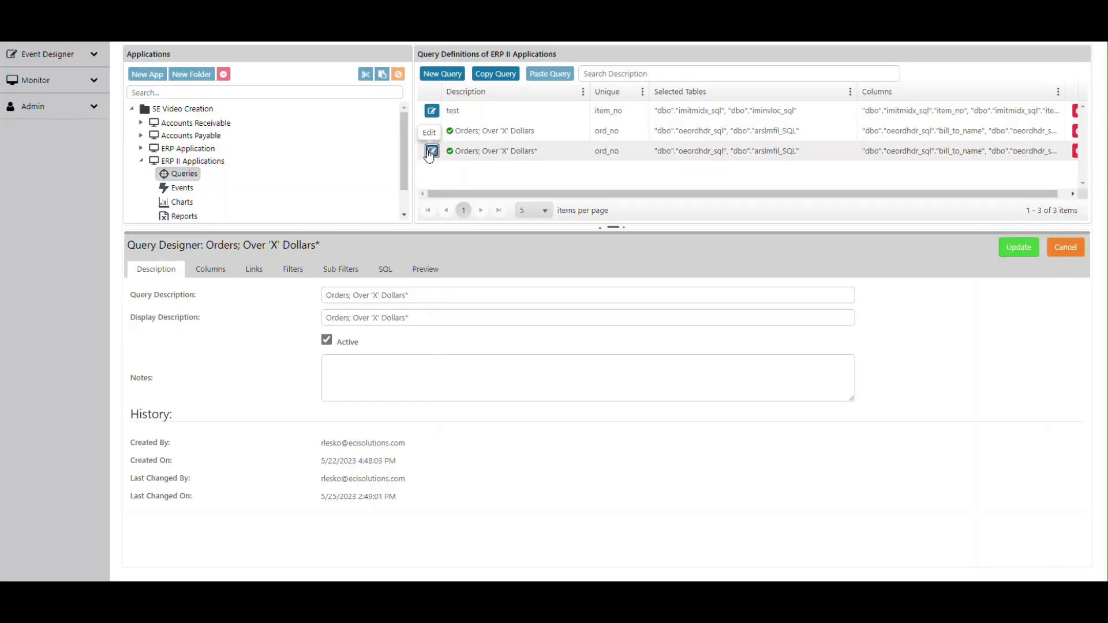
Review the query's selected tables, columns and sort order, and close the designer without saving
{"action": "left_click", "coordinate": [211, 270]}
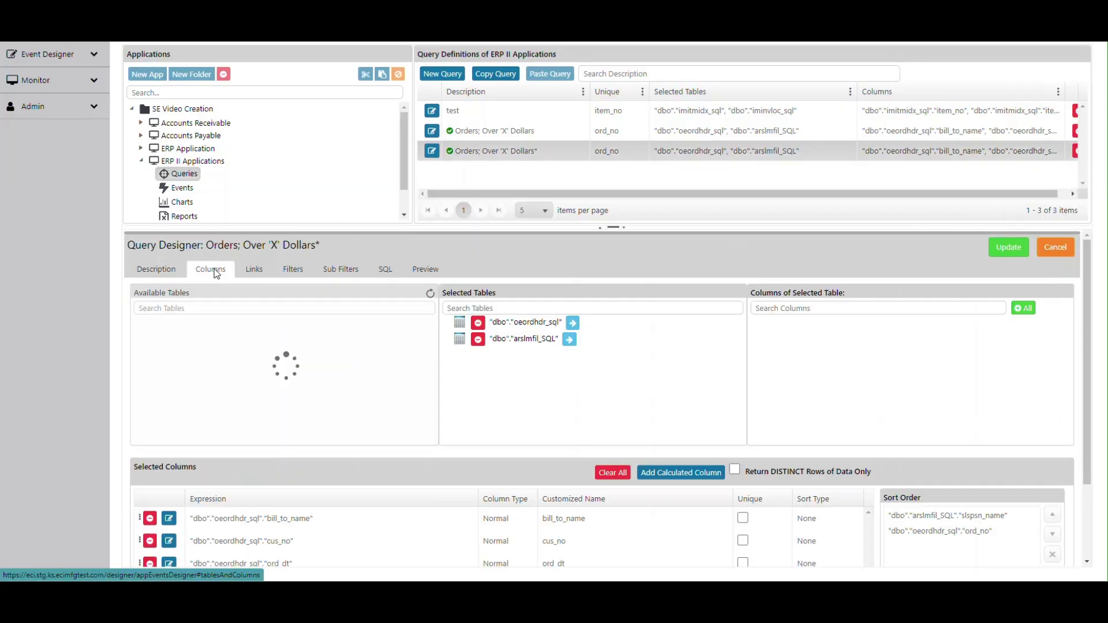
{"action": "scroll", "coordinate": [640, 384], "scroll_direction": "down", "scroll_amount": 2}
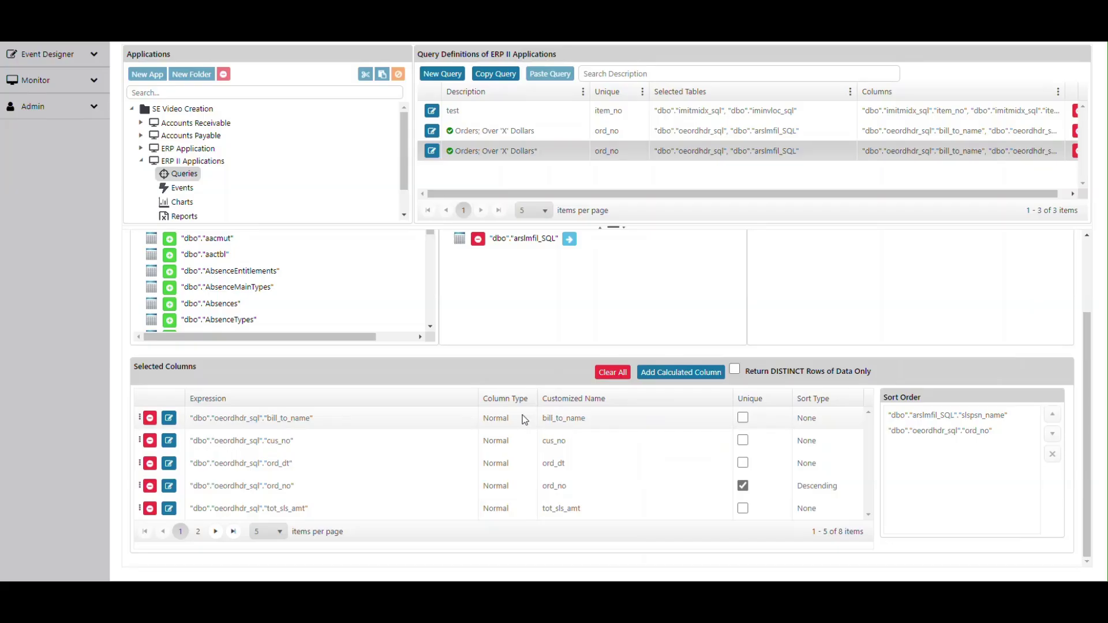
{"action": "scroll", "coordinate": [951, 271], "scroll_direction": "up", "scroll_amount": 2}
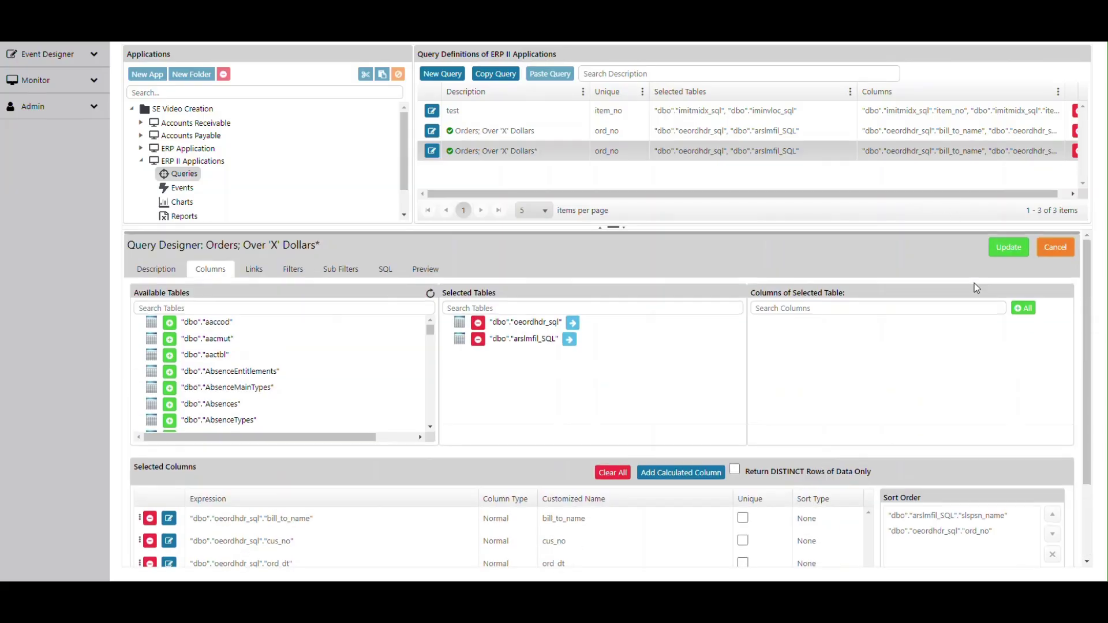
{"action": "left_click", "coordinate": [1064, 258]}
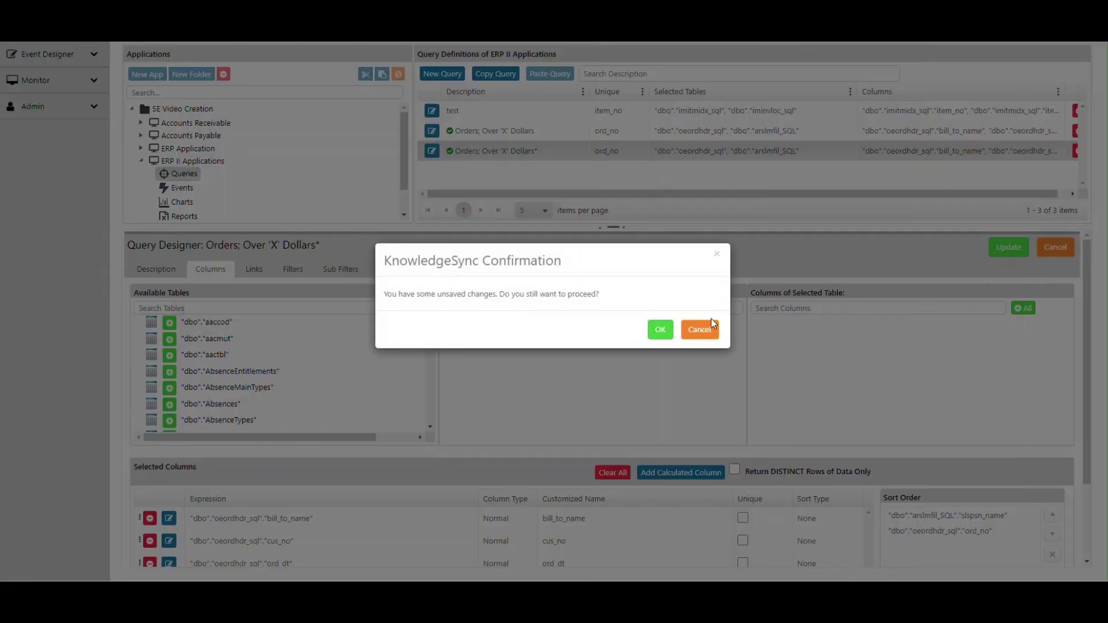
{"action": "left_click", "coordinate": [664, 338]}
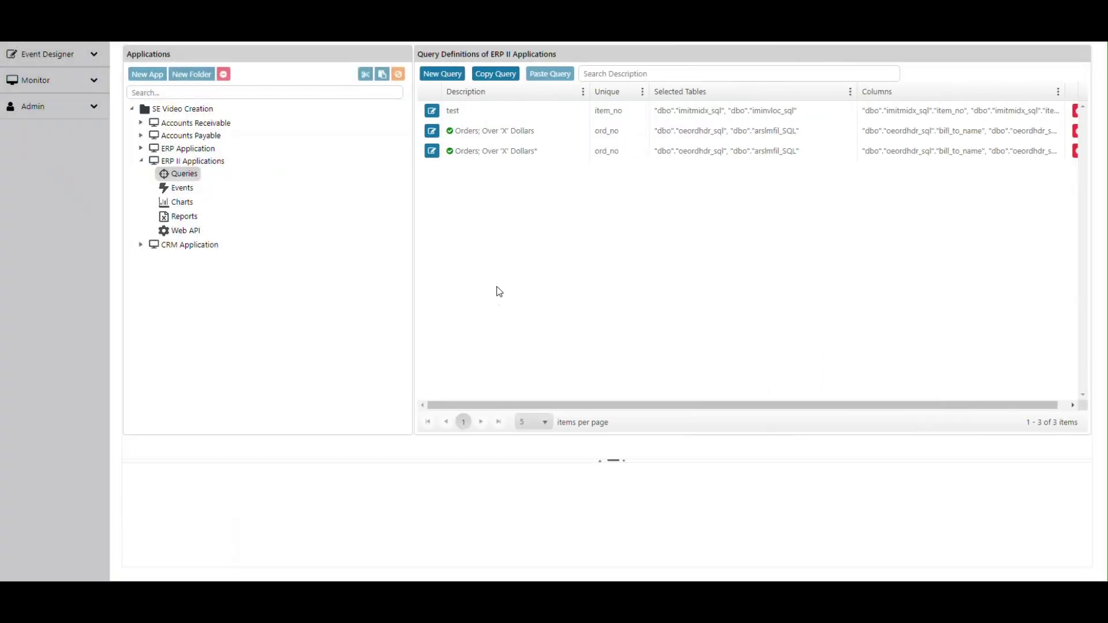
Open the "Orders; Over 'X' Dollars*" event of ERP II Applications for editing and review its details
{"action": "left_click", "coordinate": [180, 189]}
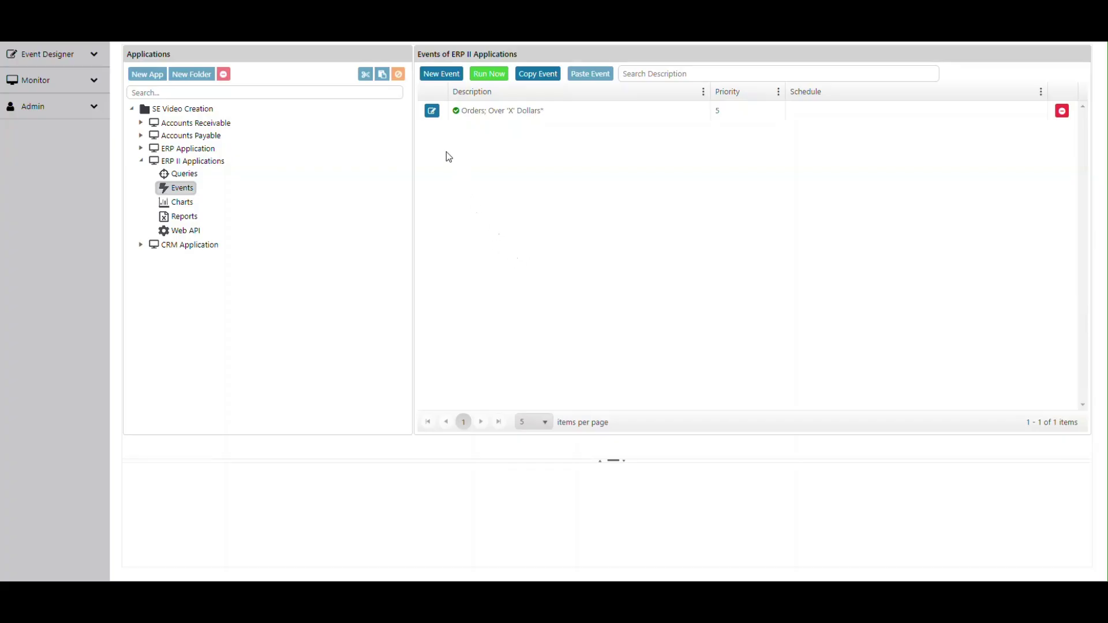
{"action": "left_click", "coordinate": [432, 113]}
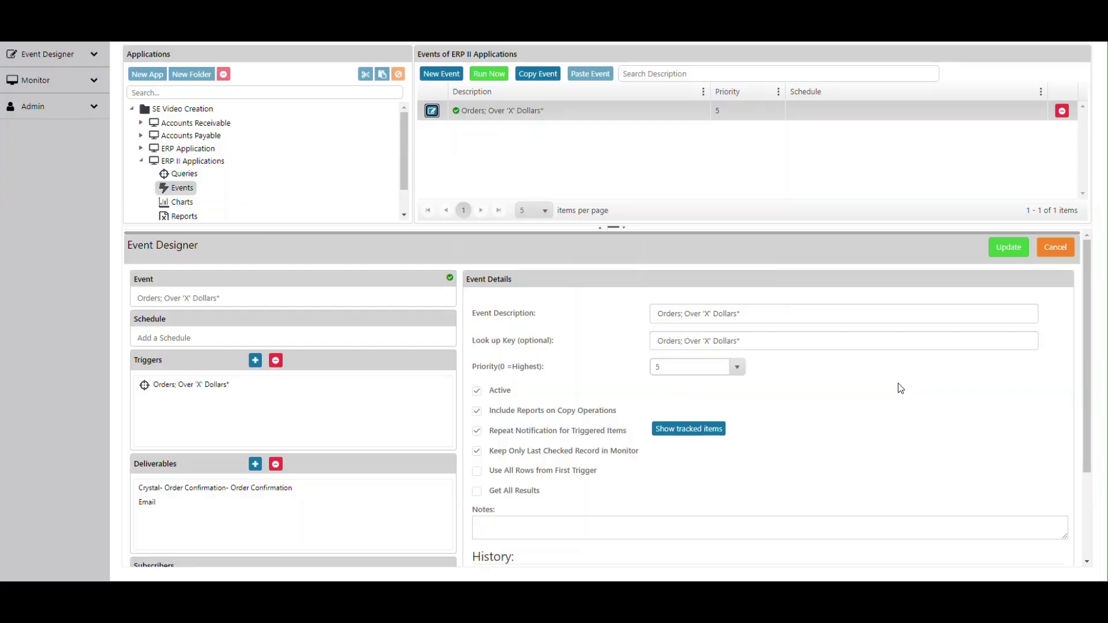
{"action": "scroll", "coordinate": [886, 385], "scroll_direction": "down", "scroll_amount": 3}
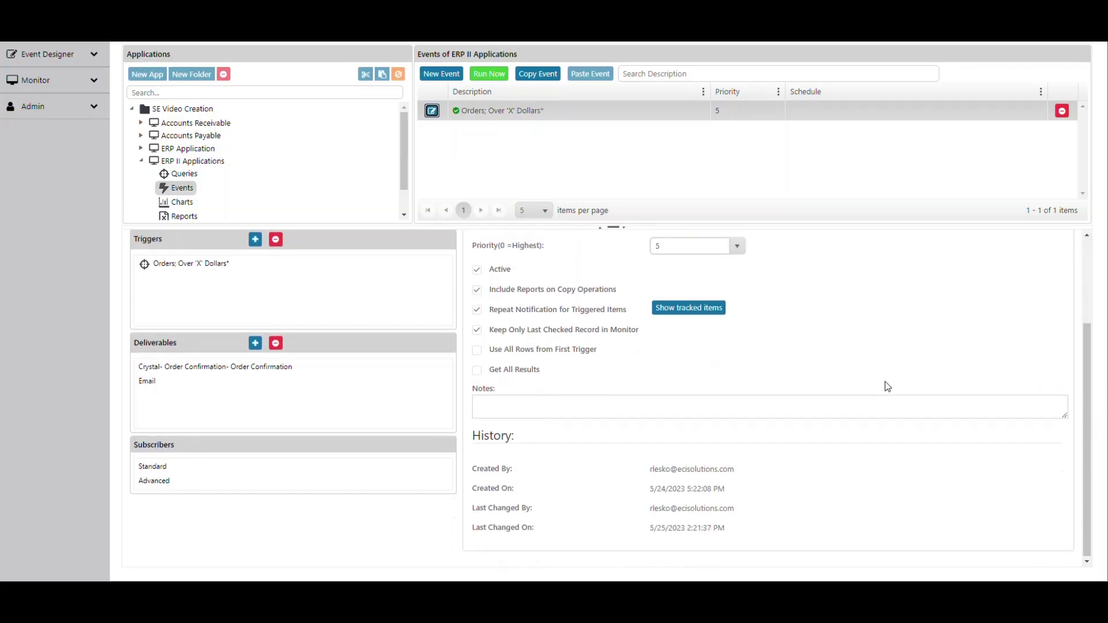
{"action": "scroll", "coordinate": [886, 385], "scroll_direction": "up", "scroll_amount": 2}
{"action": "scroll", "coordinate": [888, 387], "scroll_direction": "up", "scroll_amount": 1}
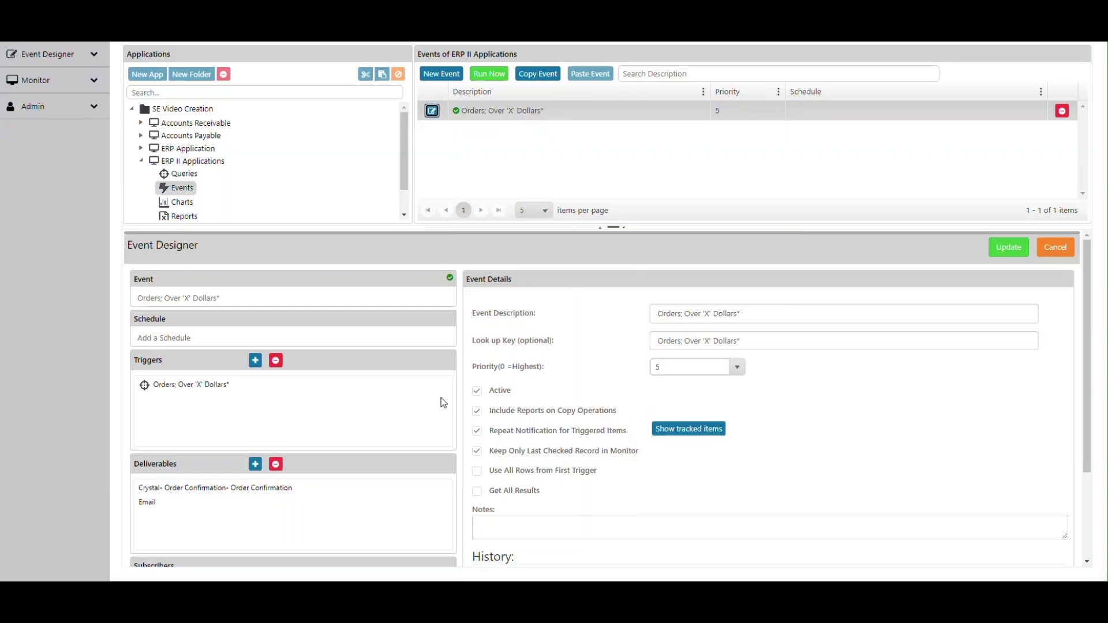
{"action": "scroll", "coordinate": [441, 397], "scroll_direction": "down", "scroll_amount": 3}
{"action": "scroll", "coordinate": [441, 397], "scroll_direction": "up", "scroll_amount": 3}
View the schedules available for the event without choosing one
{"action": "left_click", "coordinate": [164, 340]}
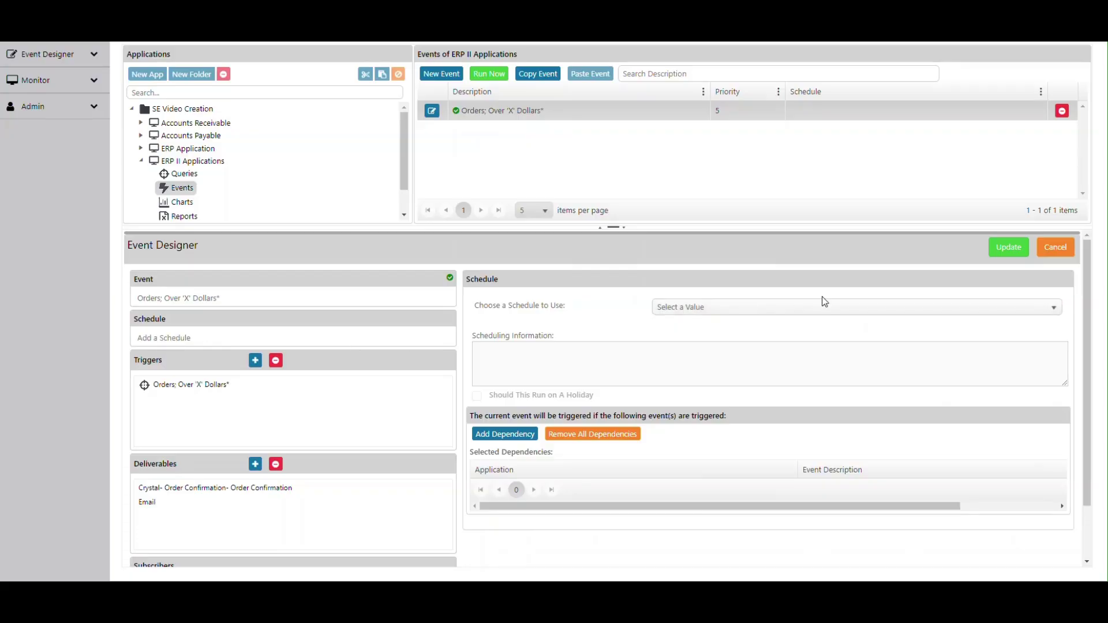
{"action": "left_click", "coordinate": [1053, 309]}
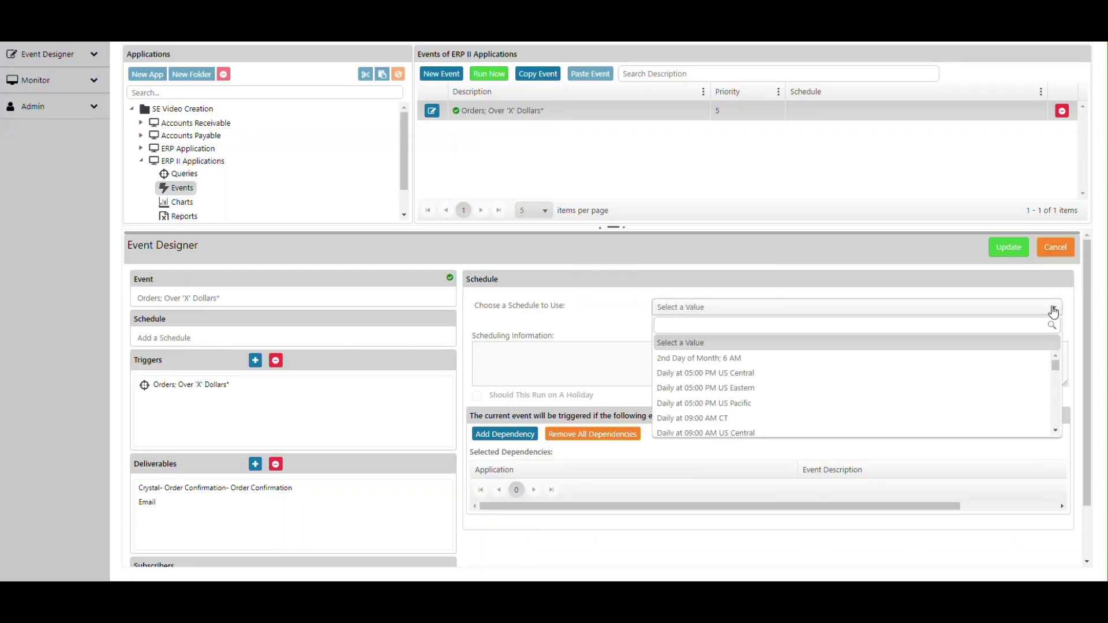
{"action": "mouse_move", "coordinate": [1055, 365]}
{"action": "left_mouse_down"}
{"action": "mouse_move", "coordinate": [1060, 400]}
{"action": "mouse_move", "coordinate": [1063, 358]}
{"action": "left_mouse_up"}
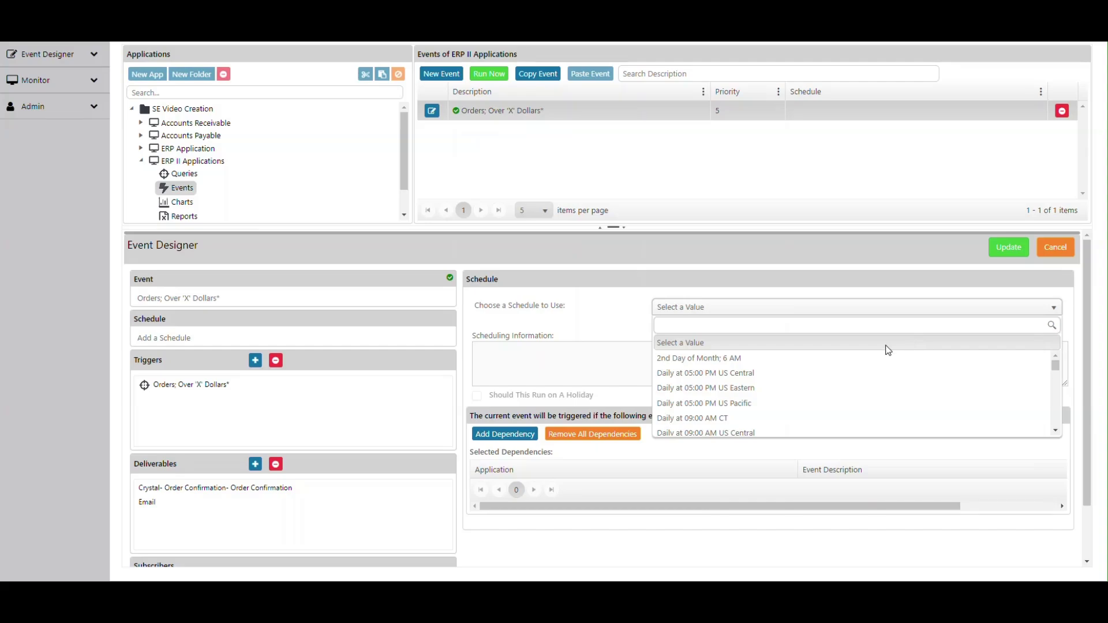
{"action": "left_click", "coordinate": [569, 317]}
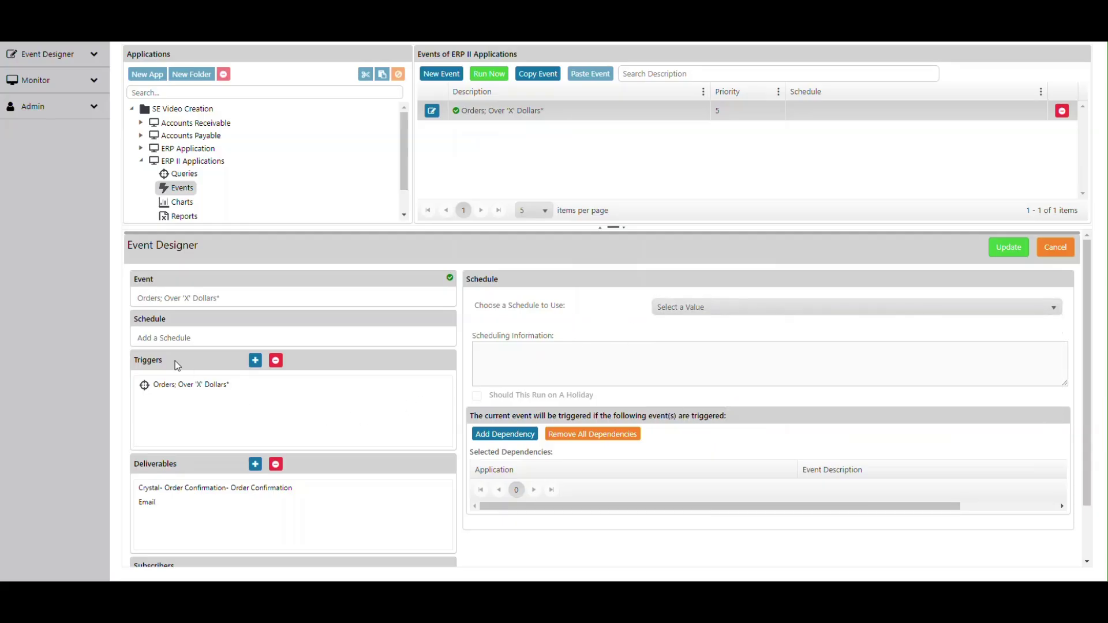
Inspect the event's "Orders; Over 'X' Dollars*" trigger, view its query in the Query Trigger Editor, and cancel out
{"action": "scroll", "coordinate": [231, 361], "scroll_direction": "down", "scroll_amount": 2}
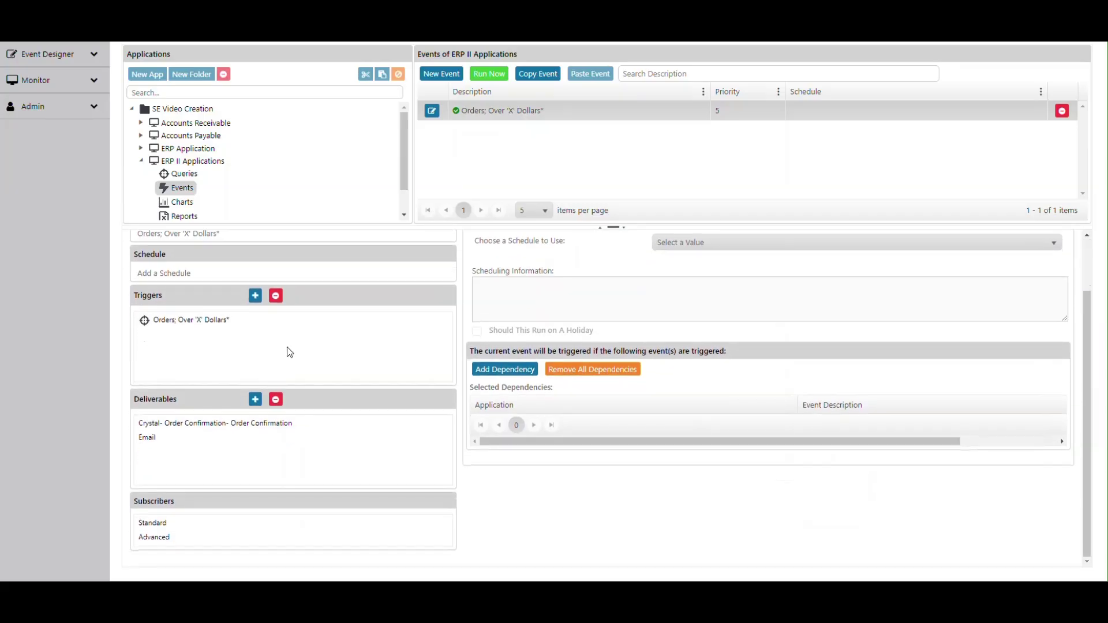
{"action": "left_click", "coordinate": [191, 324]}
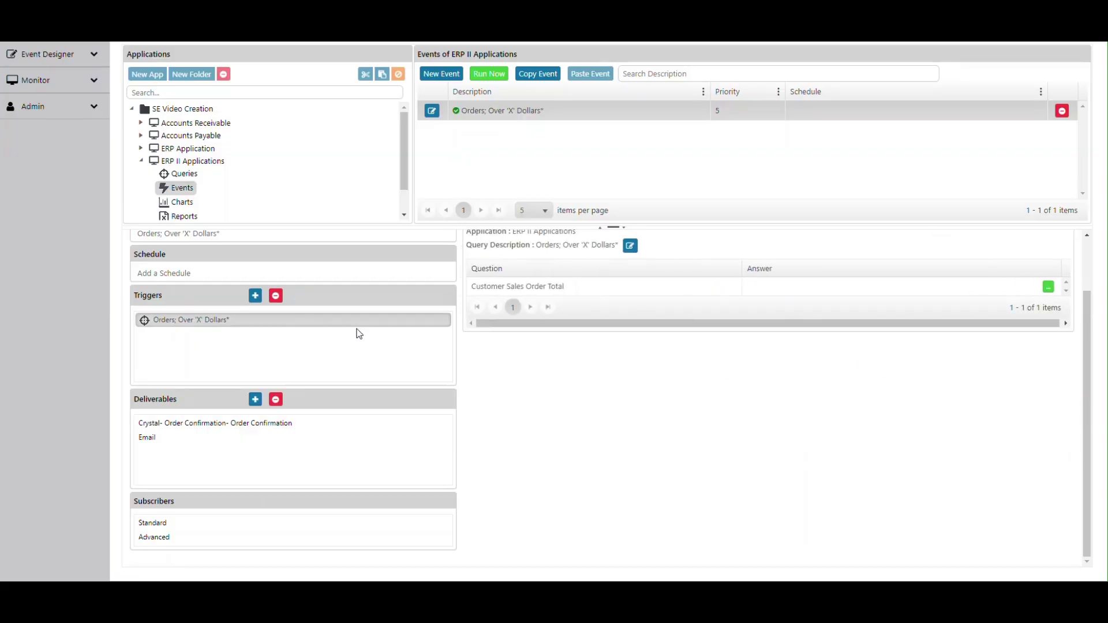
{"action": "double_click", "coordinate": [199, 320]}
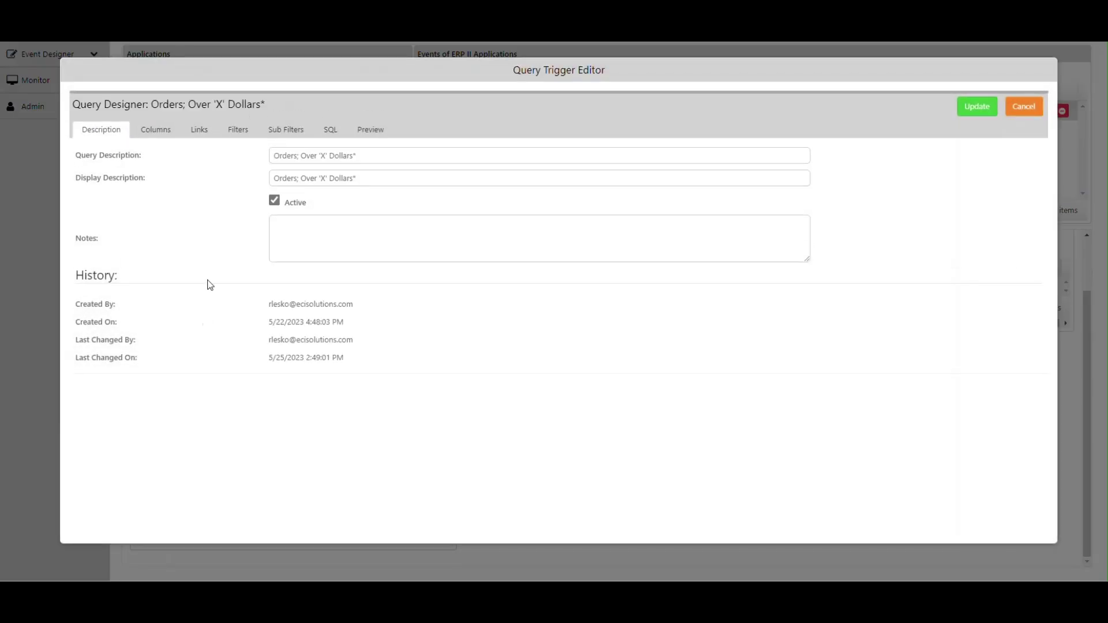
{"action": "left_click", "coordinate": [1026, 107]}
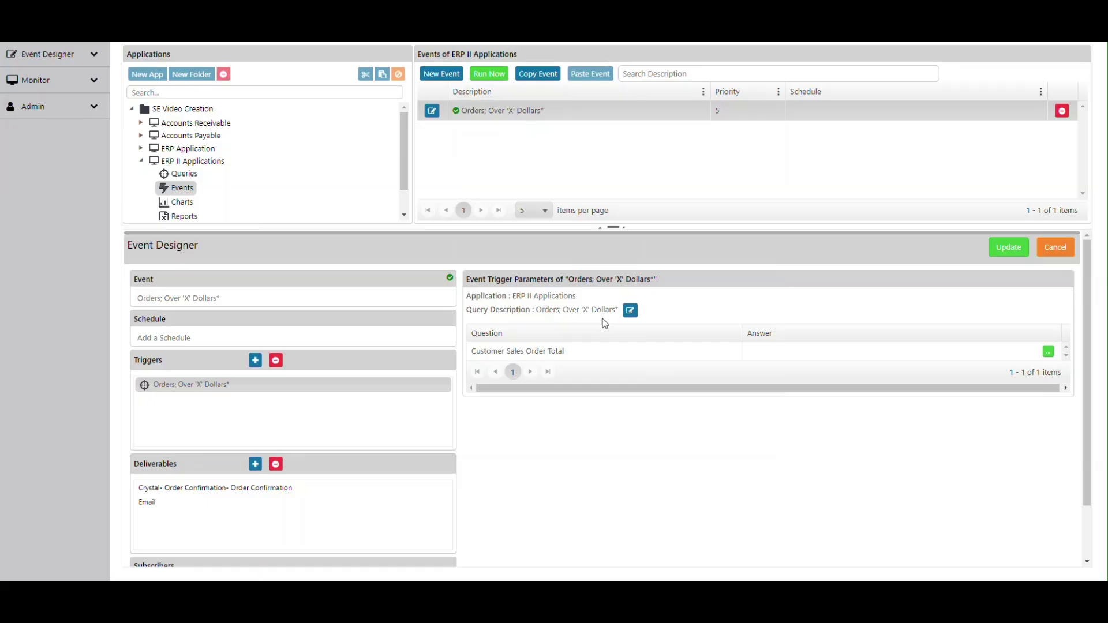
Open the event's Email deliverable and delete the {BEGIN*REPEAT} marker from the message body
{"action": "scroll", "coordinate": [606, 334], "scroll_direction": "down", "scroll_amount": 1}
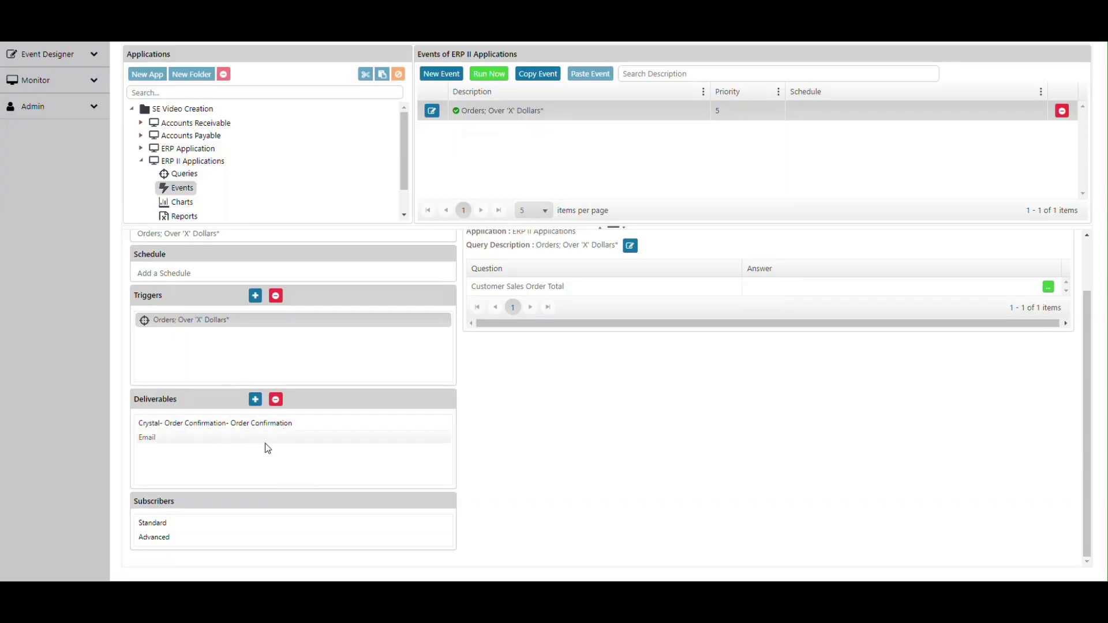
{"action": "left_click", "coordinate": [153, 440]}
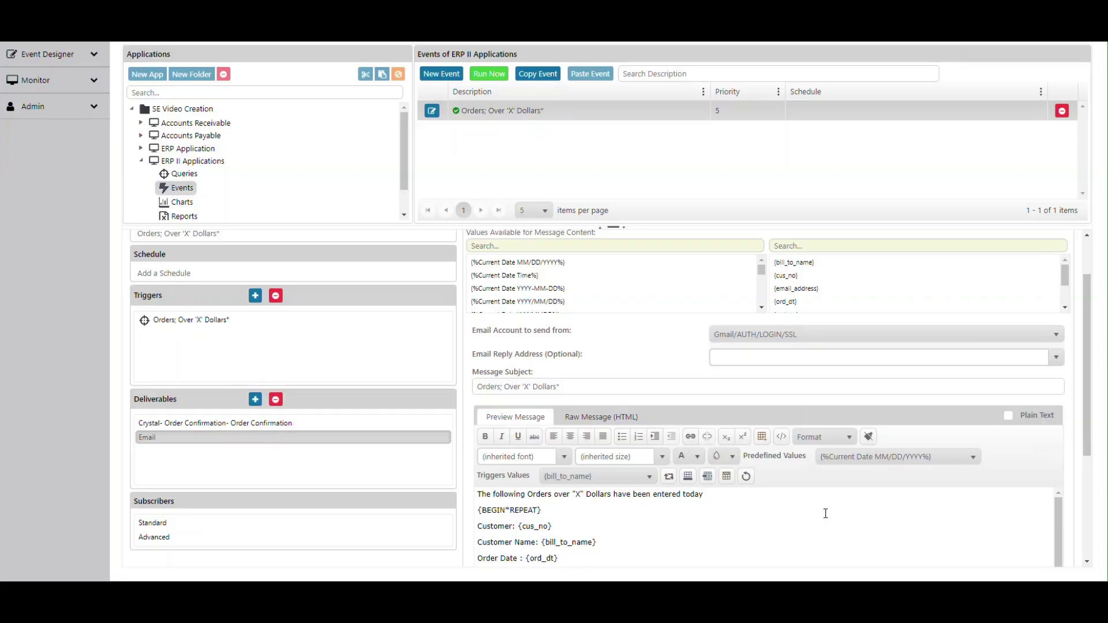
{"action": "scroll", "coordinate": [724, 506], "scroll_direction": "down", "scroll_amount": 1}
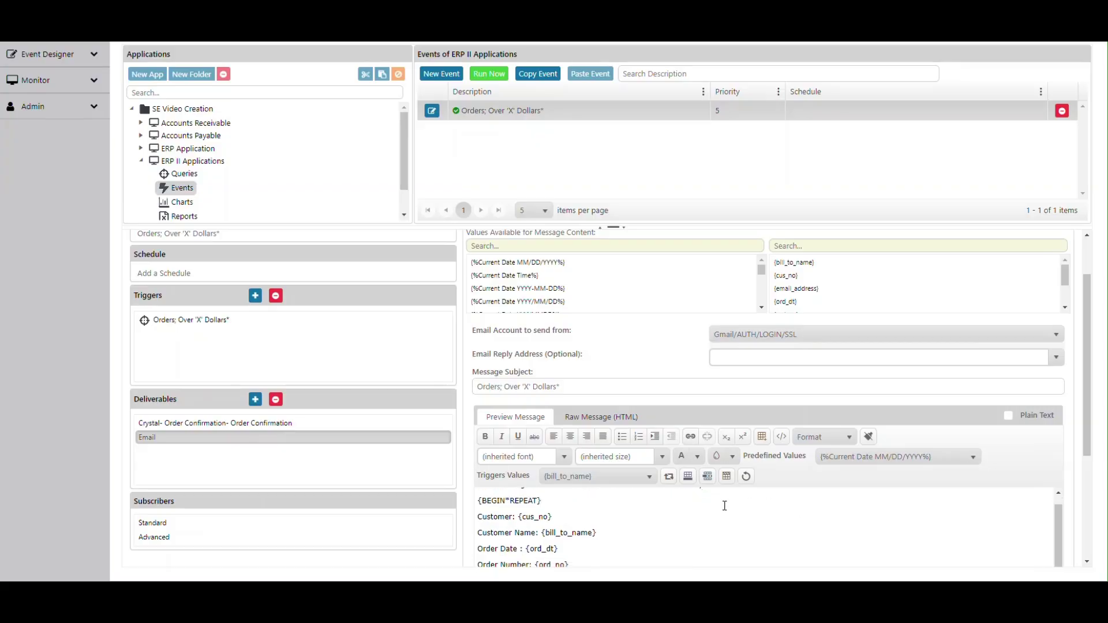
{"action": "scroll", "coordinate": [724, 506], "scroll_direction": "up", "scroll_amount": 1}
{"action": "scroll", "coordinate": [724, 505], "scroll_direction": "down", "scroll_amount": 1}
{"action": "left_click_drag", "start_coordinate": [560, 502], "coordinate": [453, 502]}
{"action": "key", "text": "BackSpace"}
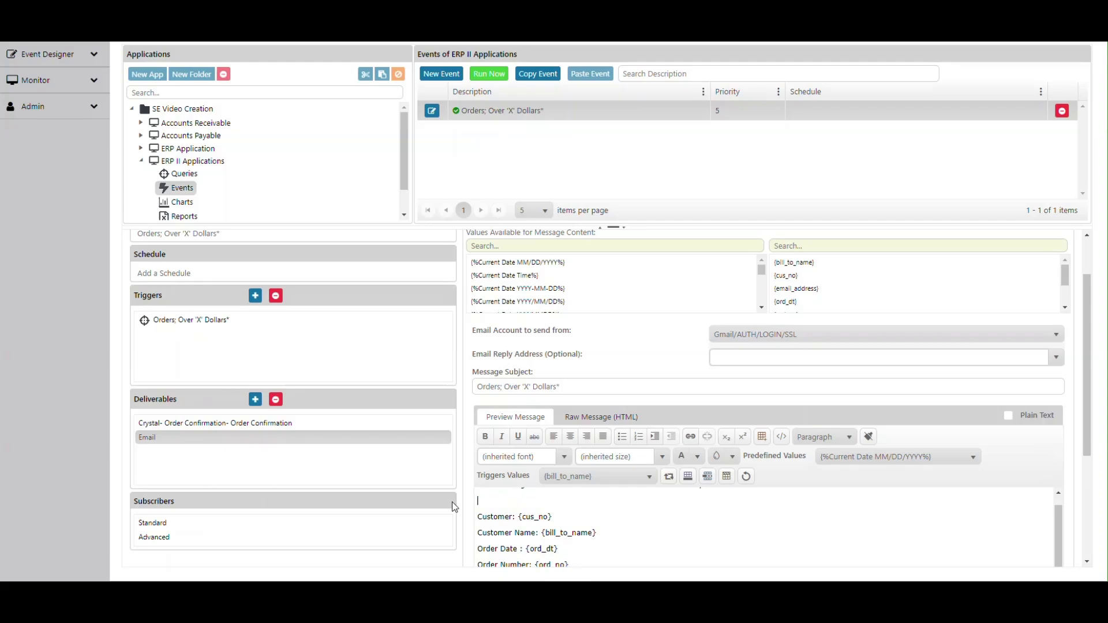
Delete the {END*REPEAT} marker at the end of the email message body
{"action": "scroll", "coordinate": [484, 511], "scroll_direction": "down", "scroll_amount": 3}
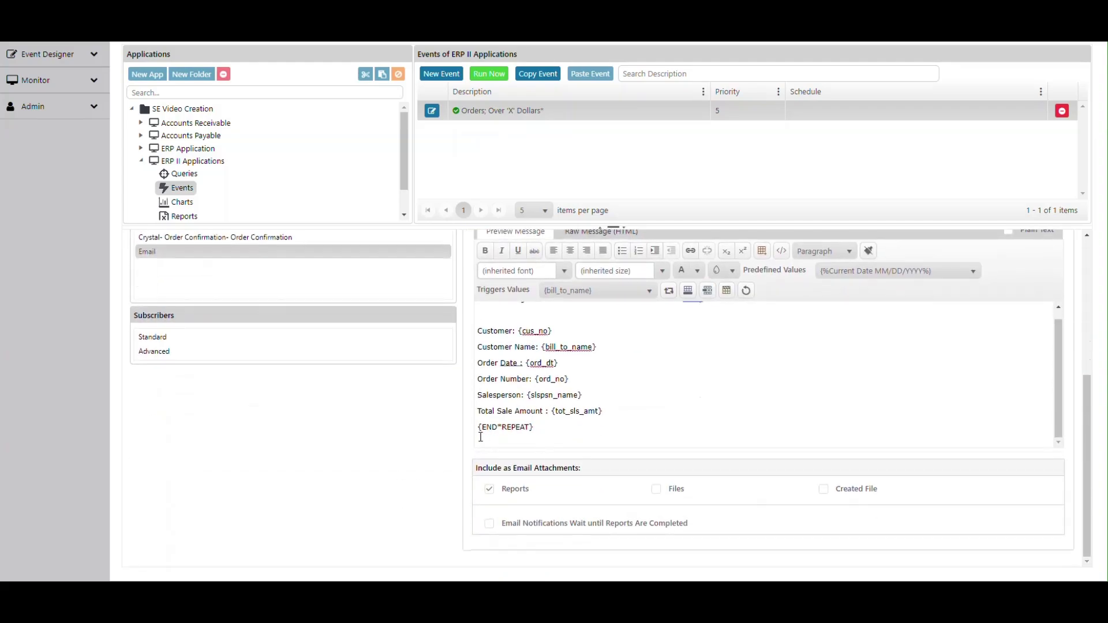
{"action": "left_click_drag", "start_coordinate": [477, 427], "coordinate": [554, 426]}
{"action": "key", "text": "BackSpace"}
{"action": "scroll", "coordinate": [735, 326], "scroll_direction": "up", "scroll_amount": 2}
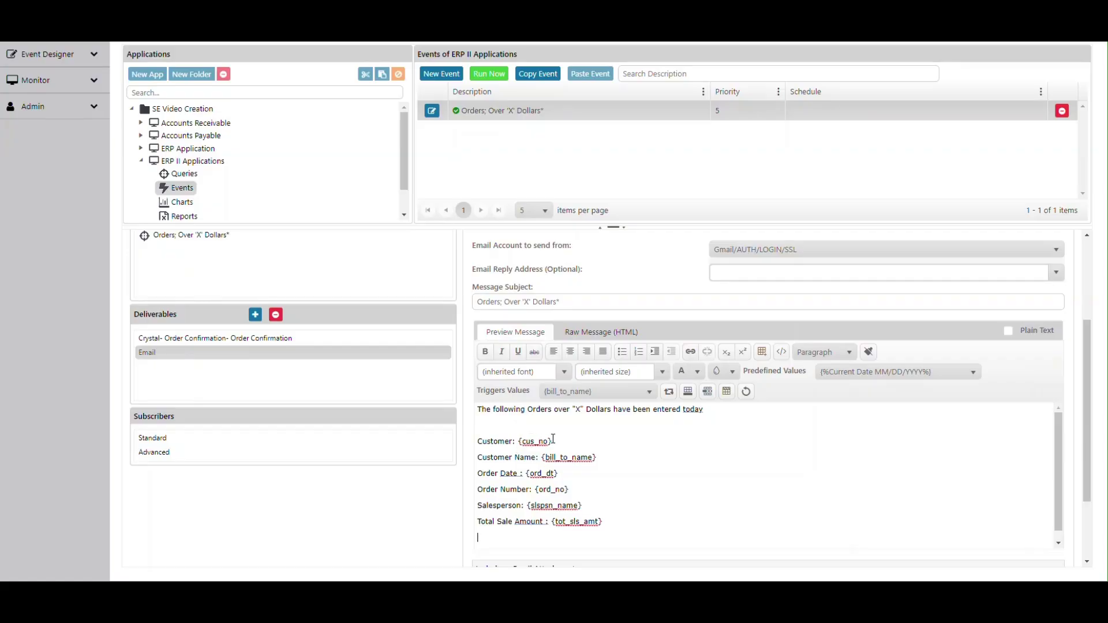
Examine the {cus_no} placeholder and the other order fields in the email message body
{"action": "left_click_drag", "start_coordinate": [552, 442], "coordinate": [519, 443]}
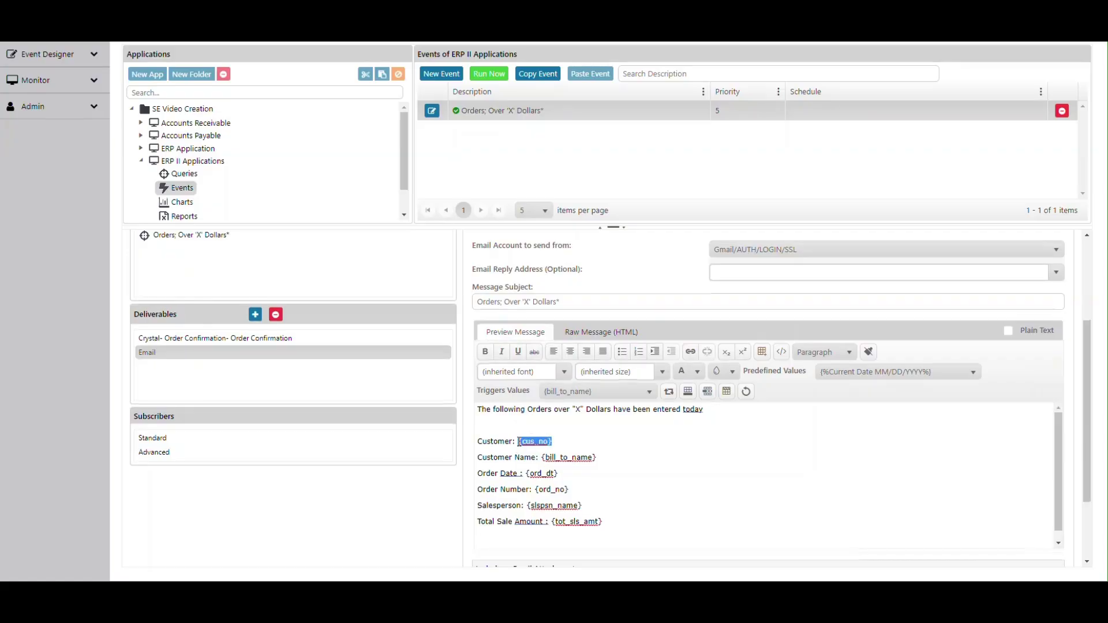
{"action": "left_click", "coordinate": [614, 441]}
{"action": "scroll", "coordinate": [584, 449], "scroll_direction": "down", "scroll_amount": 1}
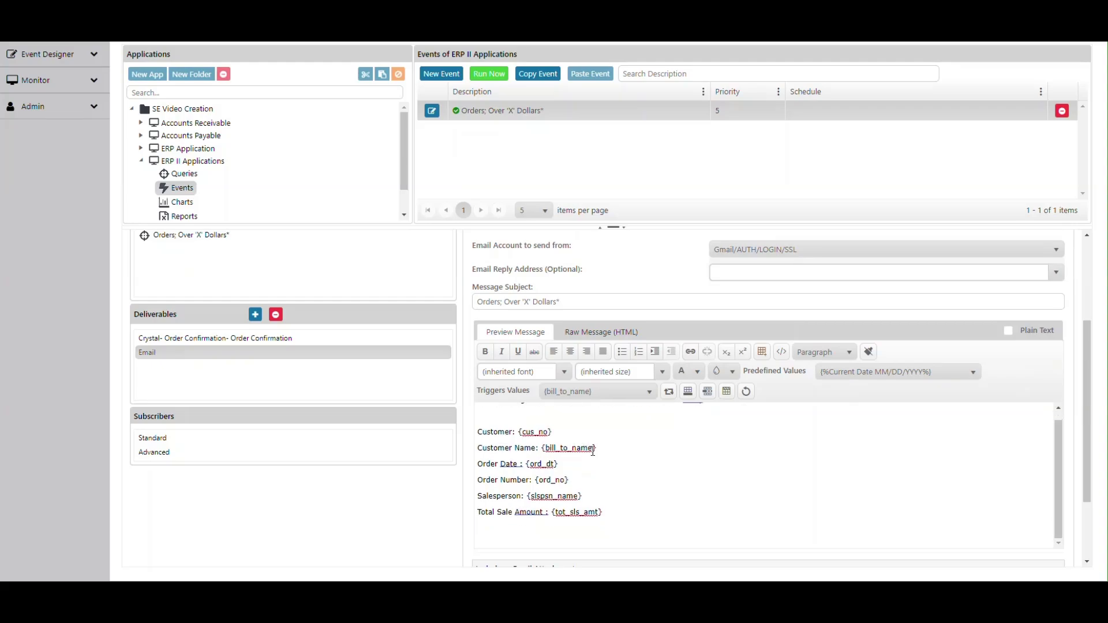
{"action": "scroll", "coordinate": [652, 457], "scroll_direction": "up", "scroll_amount": 1}
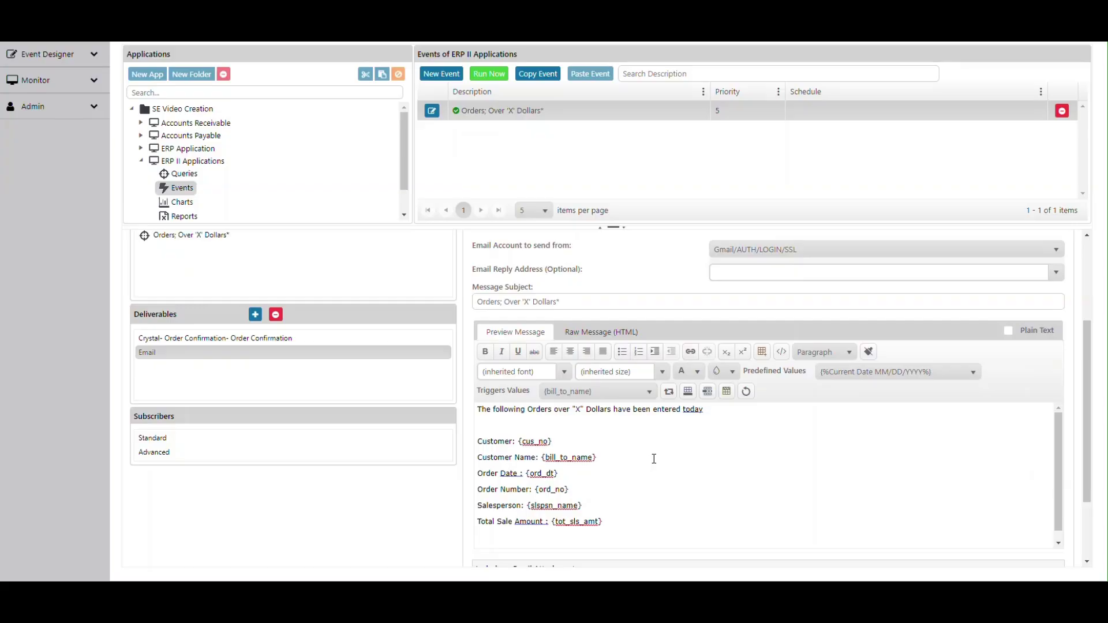
Examine the values available for message content, the sender and subject settings, and the fields used in the email body
{"action": "scroll", "coordinate": [355, 427], "scroll_direction": "up", "scroll_amount": 3}
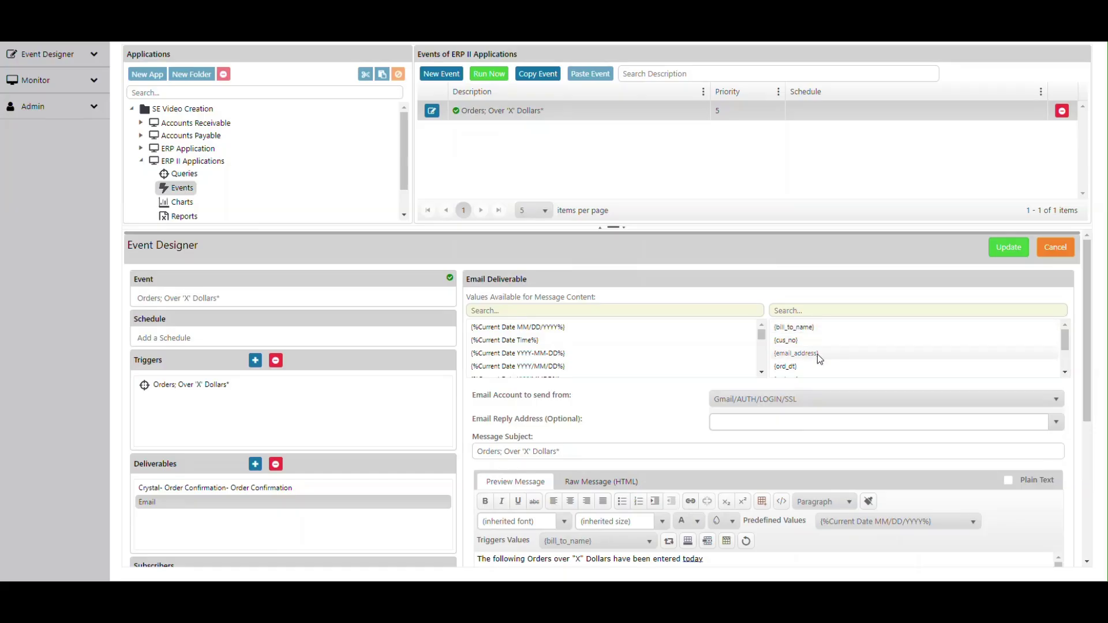
{"action": "scroll", "coordinate": [877, 364], "scroll_direction": "down", "scroll_amount": 1}
{"action": "scroll", "coordinate": [748, 483], "scroll_direction": "down", "scroll_amount": 4}
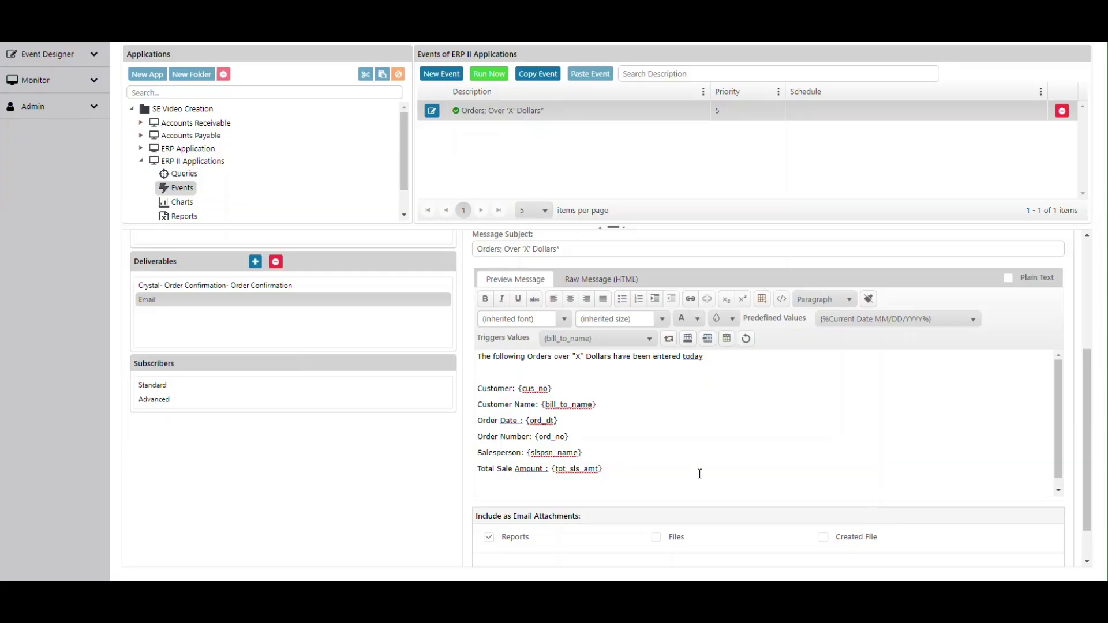
{"action": "scroll", "coordinate": [699, 476], "scroll_direction": "up", "scroll_amount": 1}
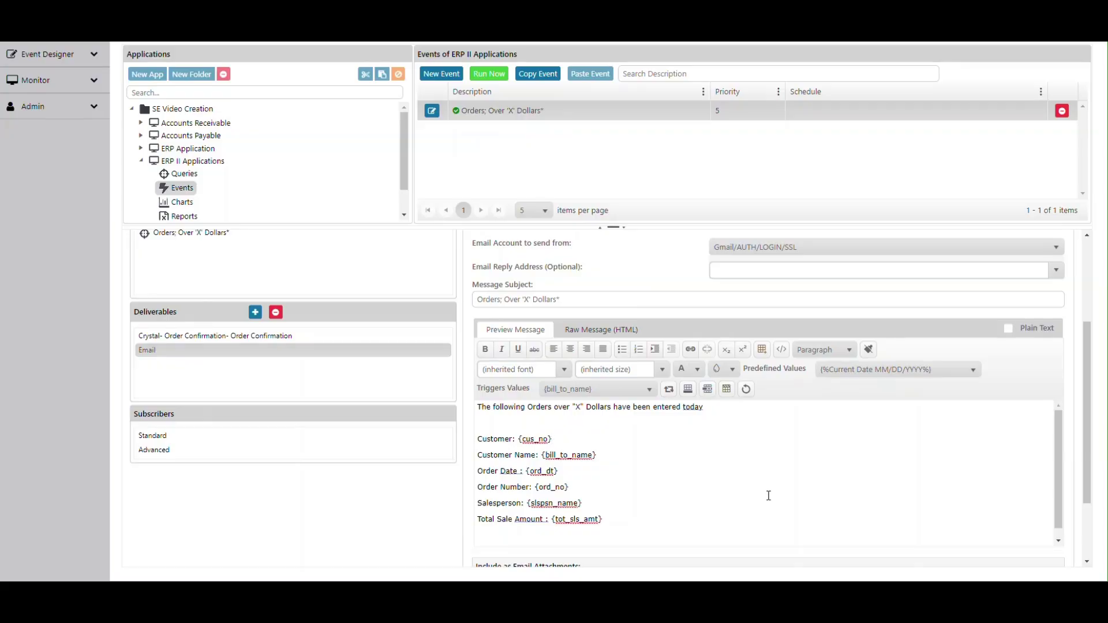
{"action": "scroll", "coordinate": [766, 495], "scroll_direction": "up", "scroll_amount": 1}
{"action": "scroll", "coordinate": [768, 497], "scroll_direction": "down", "scroll_amount": 1}
{"action": "scroll", "coordinate": [767, 502], "scroll_direction": "up", "scroll_amount": 1}
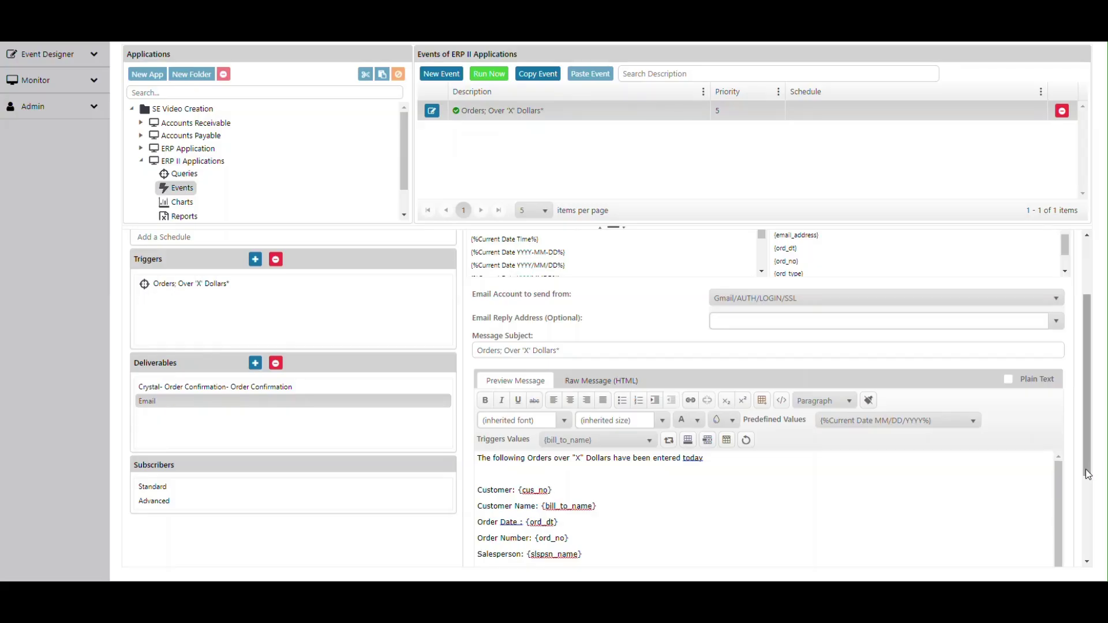
{"action": "left_click_drag", "start_coordinate": [1086, 469], "coordinate": [1087, 499]}
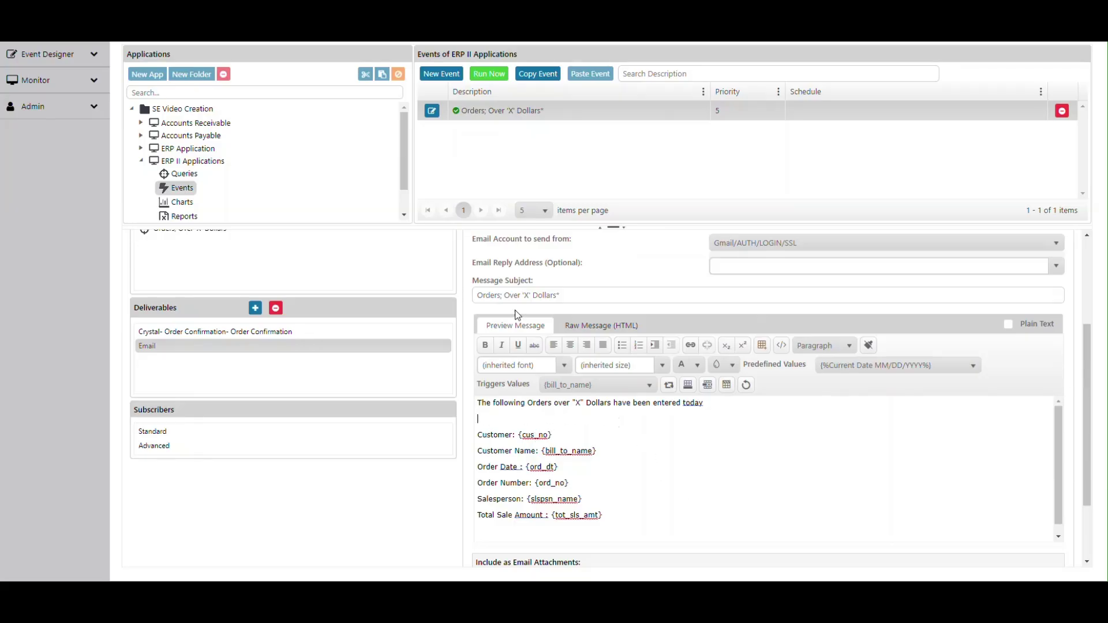
{"action": "scroll", "coordinate": [549, 316], "scroll_direction": "up", "scroll_amount": 3}
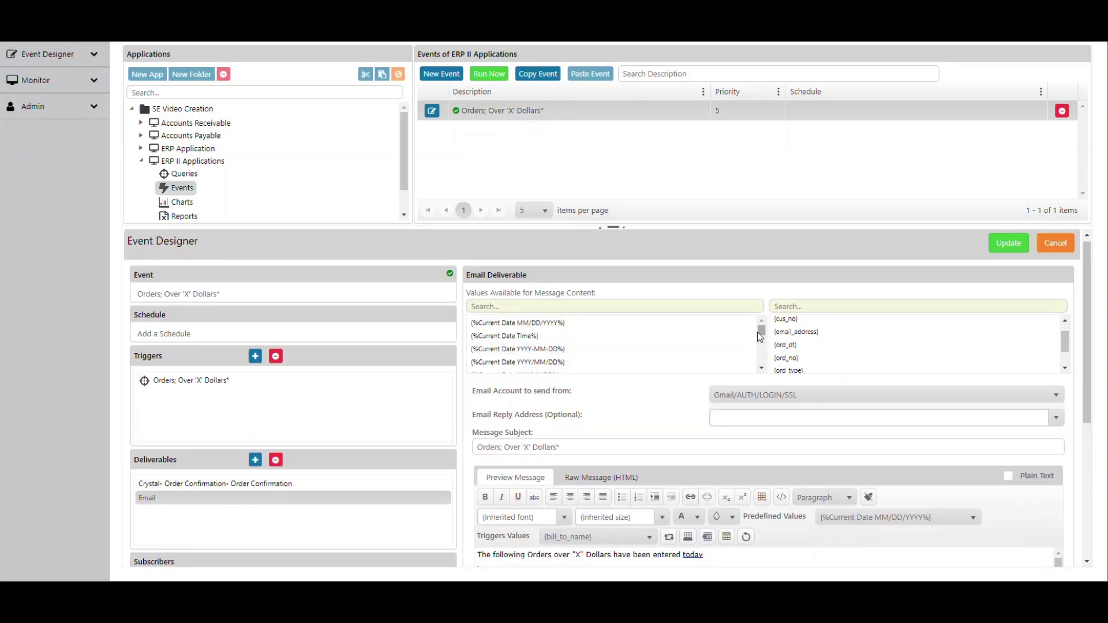
Insert the {BEGIN*REPEAT} value above the Customer line in the email message body
{"action": "left_click_drag", "start_coordinate": [761, 332], "coordinate": [760, 360]}
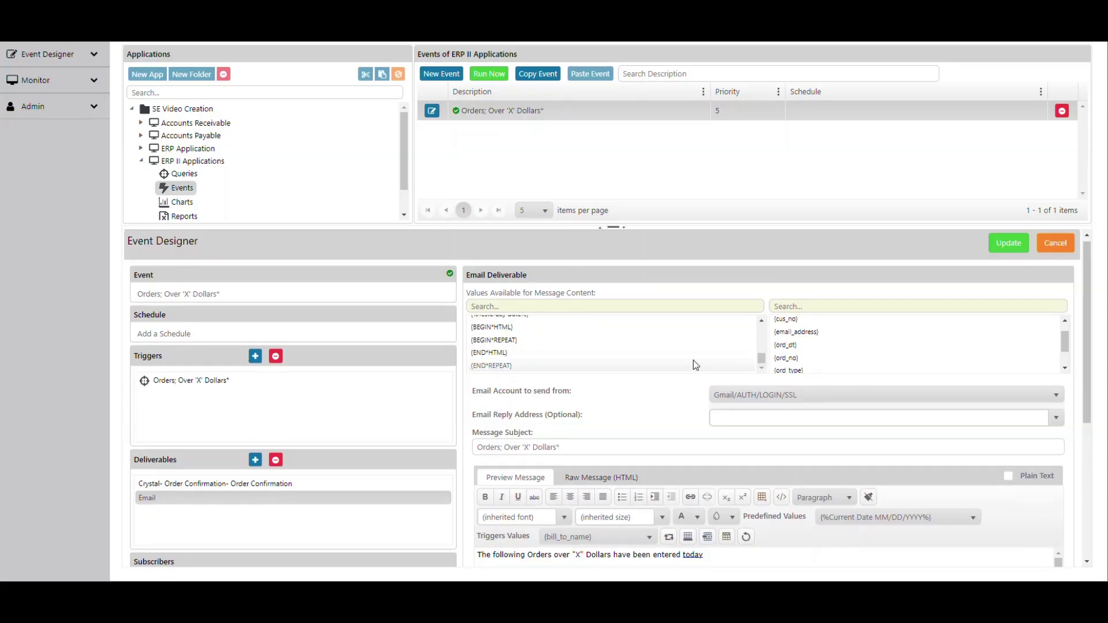
{"action": "left_click", "coordinate": [762, 320]}
{"action": "left_click", "coordinate": [762, 321]}
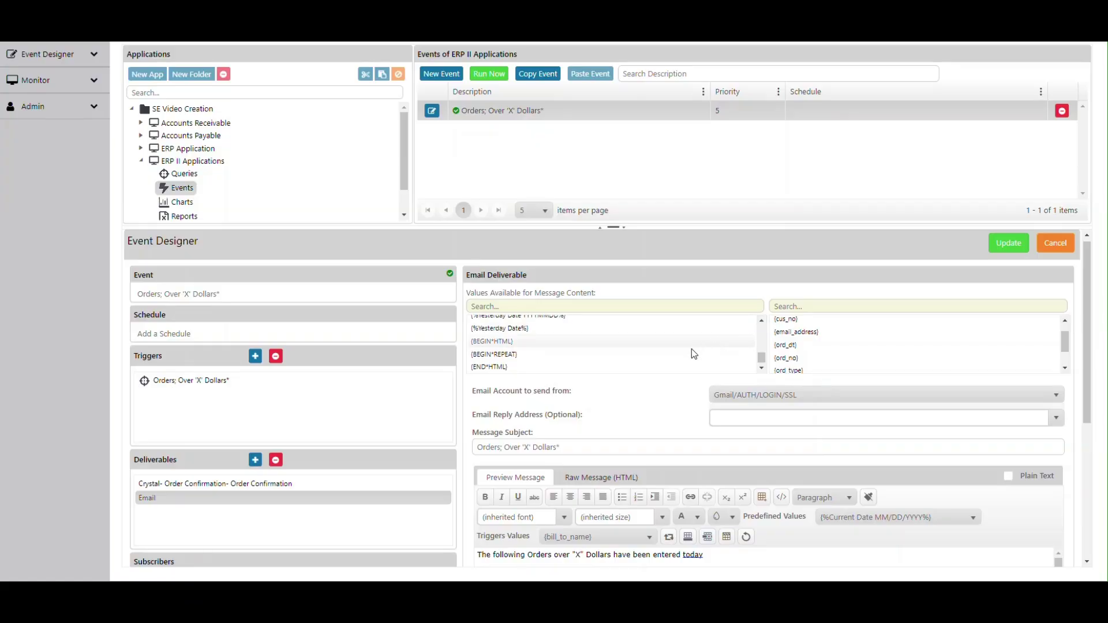
{"action": "scroll", "coordinate": [576, 518], "scroll_direction": "down", "scroll_amount": 1}
{"action": "scroll", "coordinate": [576, 517], "scroll_direction": "down", "scroll_amount": 1}
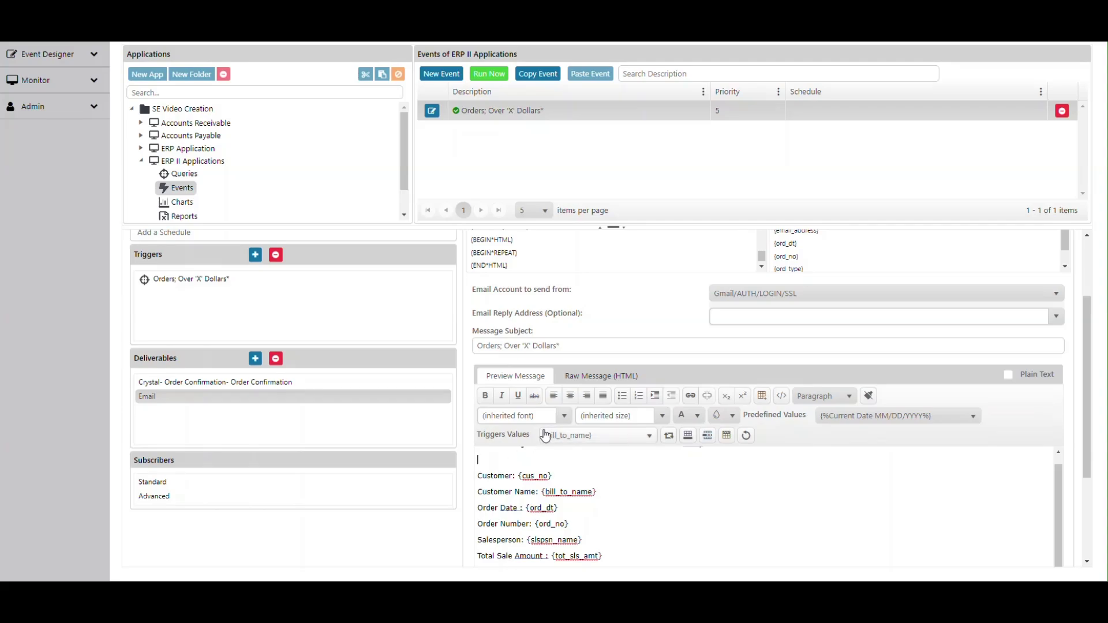
{"action": "scroll", "coordinate": [499, 466], "scroll_direction": "up", "scroll_amount": 2}
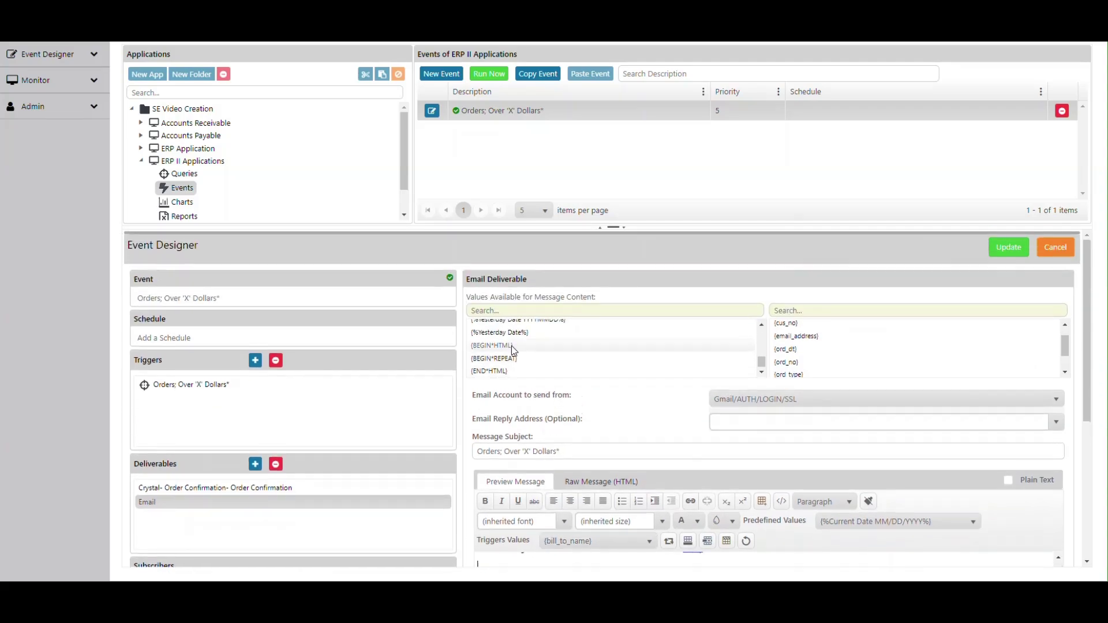
{"action": "scroll", "coordinate": [545, 366], "scroll_direction": "down", "scroll_amount": 1}
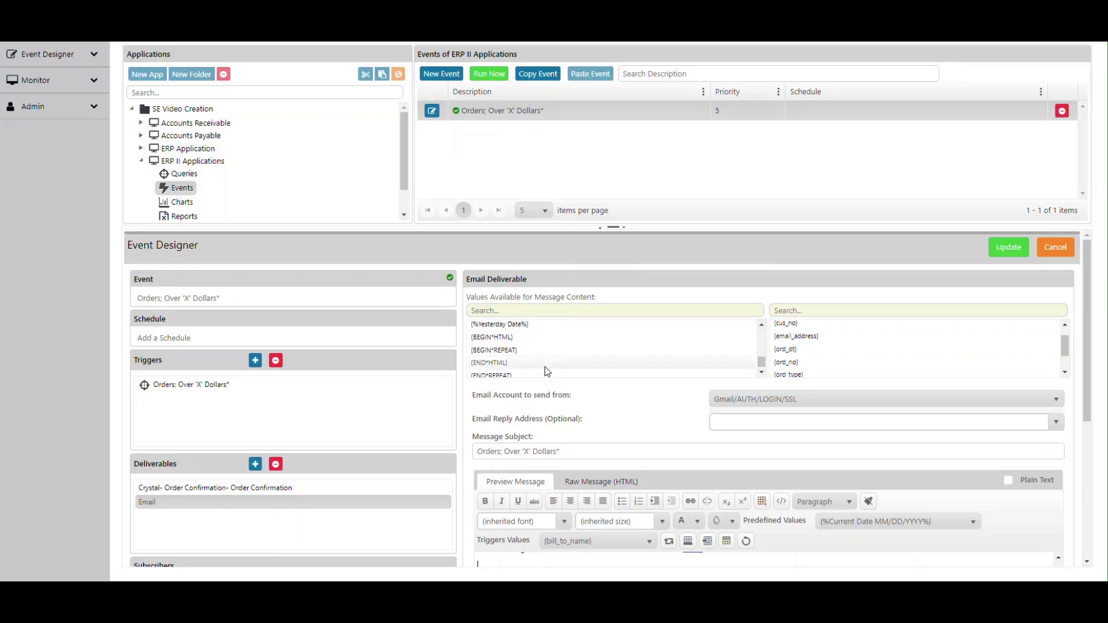
{"action": "double_click", "coordinate": [505, 350]}
Insert the {END*REPEAT} value below the Total Sale Amount line in the email message body
{"action": "scroll", "coordinate": [542, 419], "scroll_direction": "down", "scroll_amount": 3}
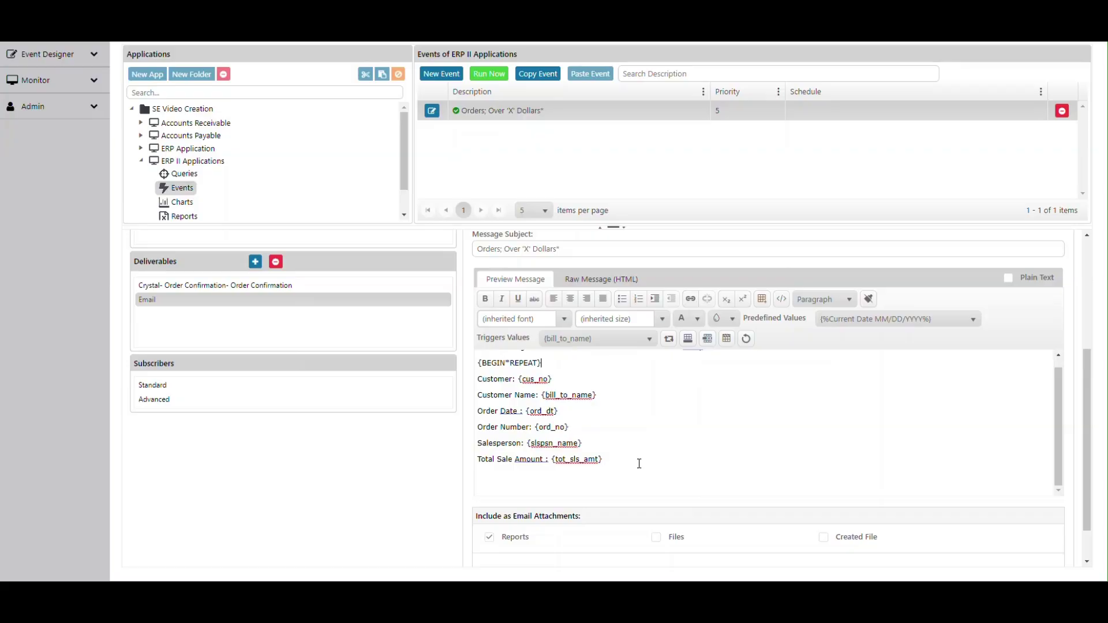
{"action": "left_click", "coordinate": [483, 481]}
{"action": "scroll", "coordinate": [582, 431], "scroll_direction": "up", "scroll_amount": 1}
{"action": "scroll", "coordinate": [590, 354], "scroll_direction": "up", "scroll_amount": 2}
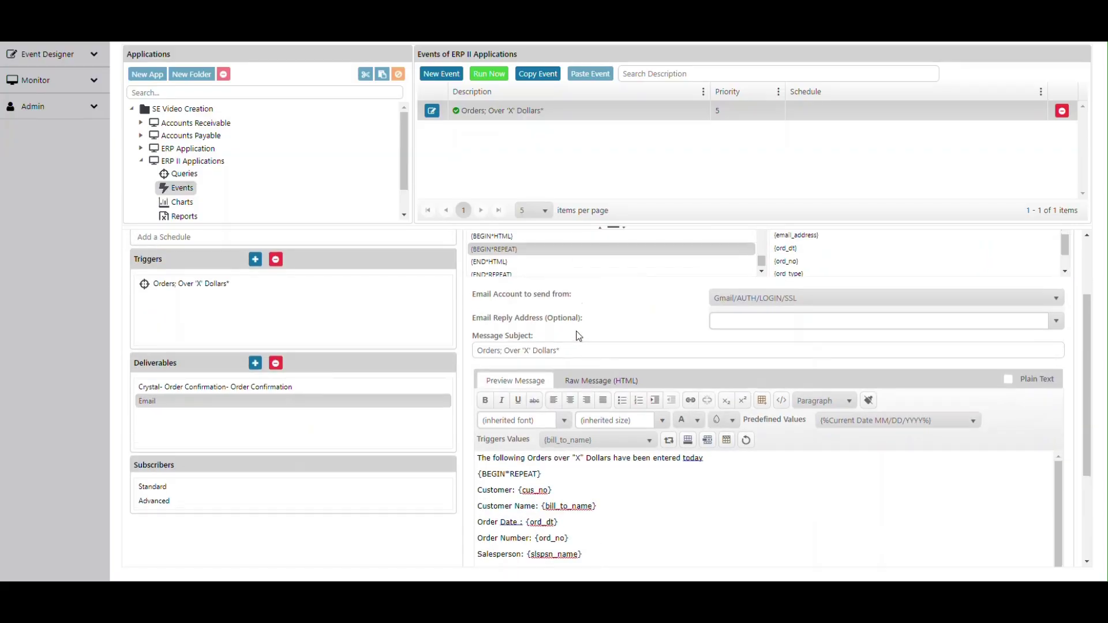
{"action": "scroll", "coordinate": [574, 286], "scroll_direction": "up", "scroll_amount": 1}
{"action": "scroll", "coordinate": [584, 315], "scroll_direction": "down", "scroll_amount": 1}
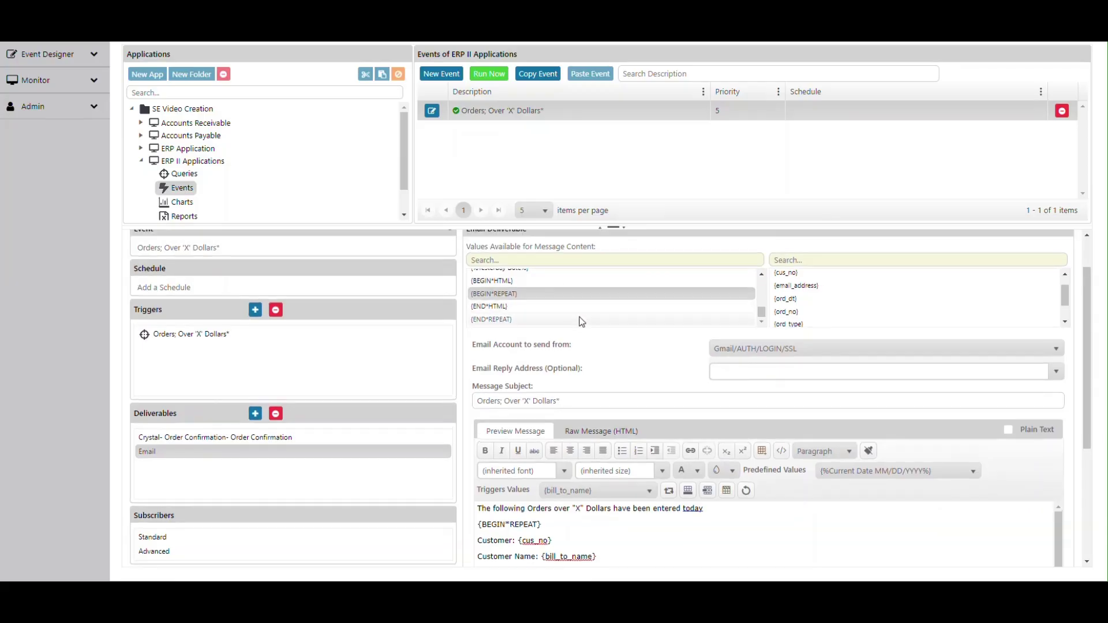
{"action": "left_click", "coordinate": [500, 320]}
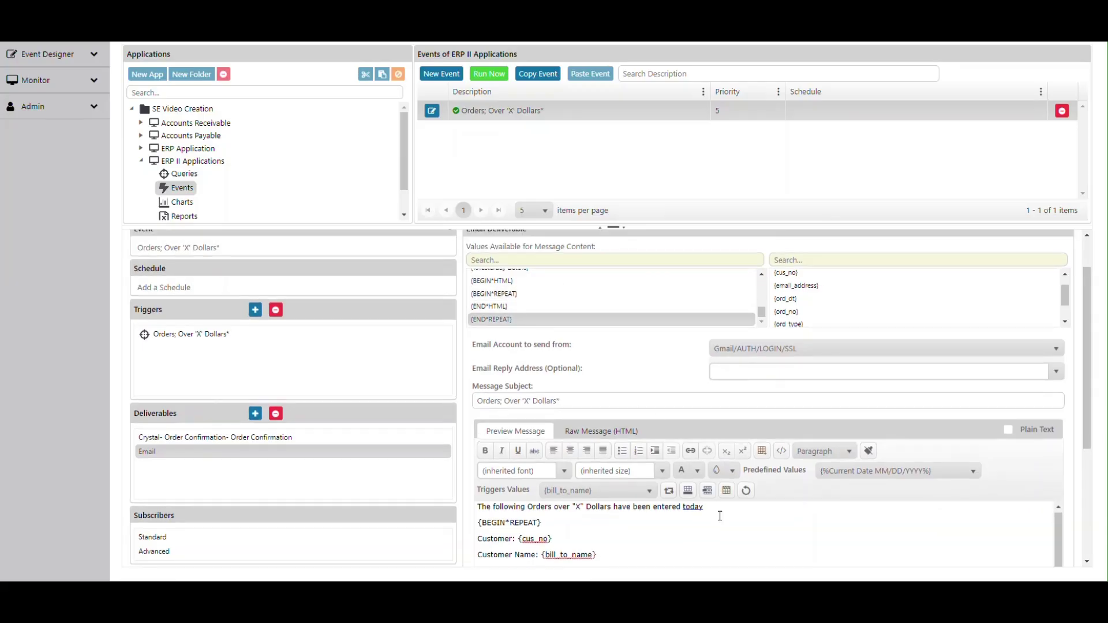
{"action": "scroll", "coordinate": [721, 518], "scroll_direction": "down", "scroll_amount": 1}
{"action": "scroll", "coordinate": [725, 531], "scroll_direction": "down", "scroll_amount": 3}
{"action": "scroll", "coordinate": [730, 522], "scroll_direction": "up", "scroll_amount": 1}
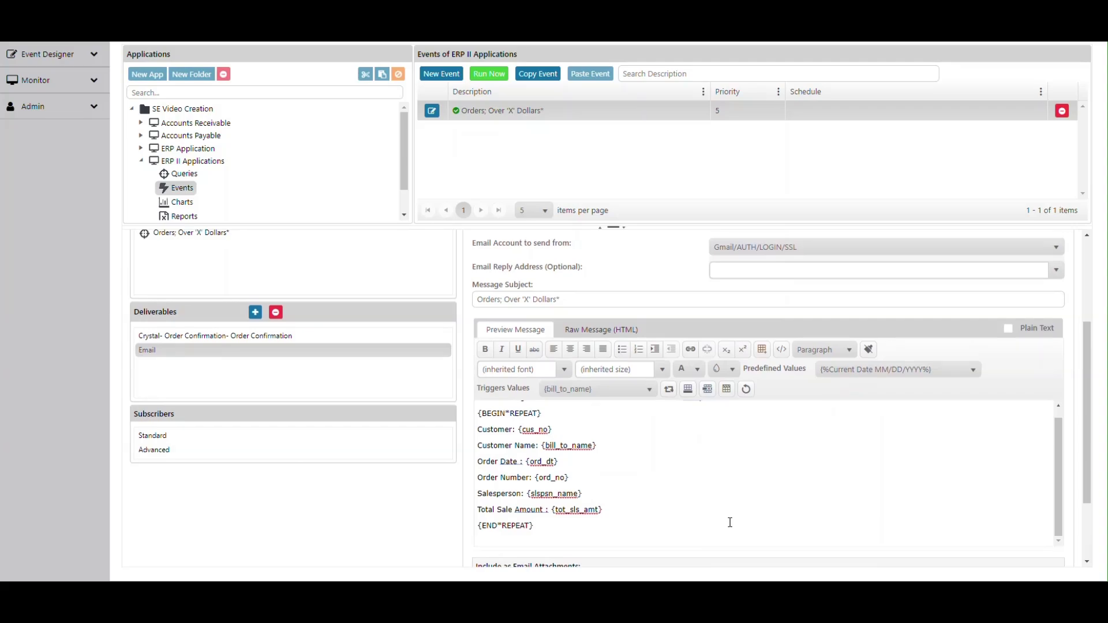
{"action": "scroll", "coordinate": [730, 522], "scroll_direction": "up", "scroll_amount": 1}
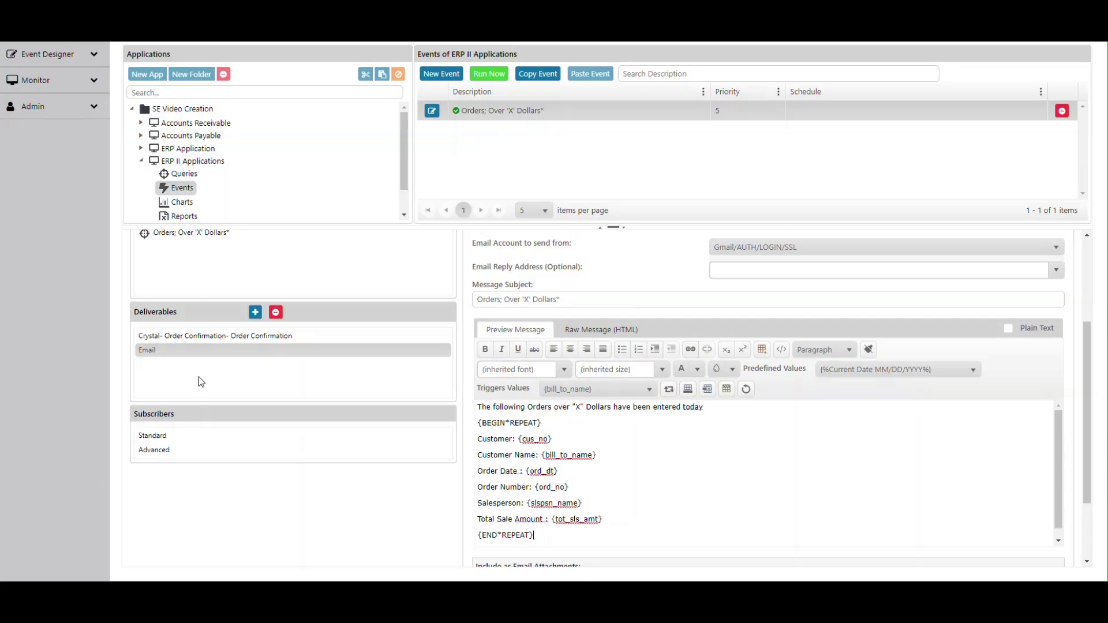
Try to view the columns of the event trigger's query, and leave the query editor without saving
{"action": "scroll", "coordinate": [257, 396], "scroll_direction": "up", "scroll_amount": 3}
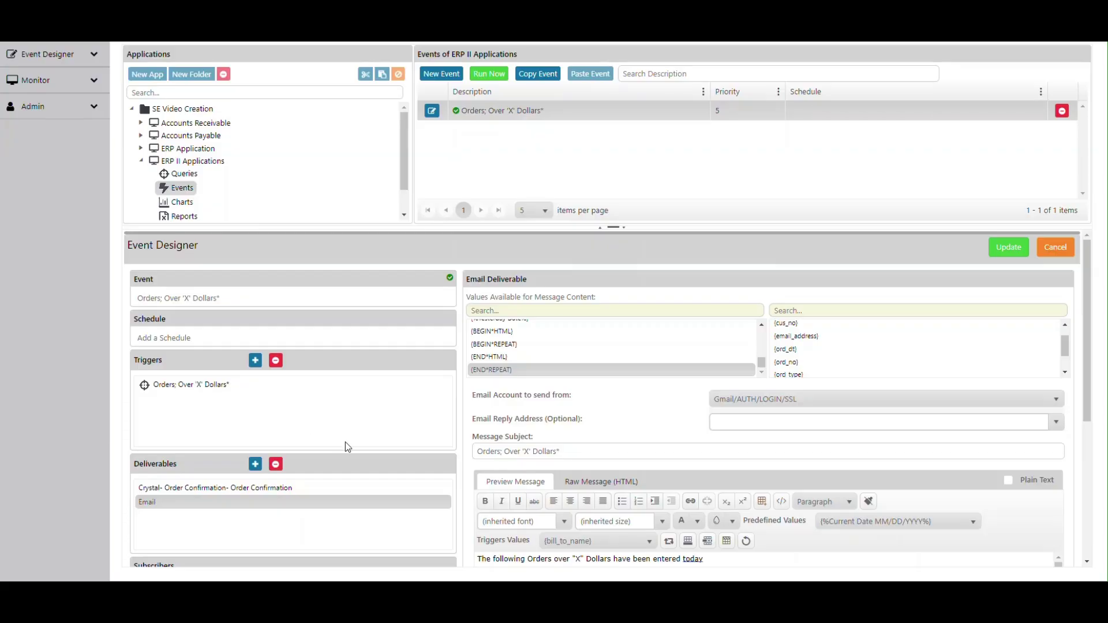
{"action": "left_click", "coordinate": [203, 386]}
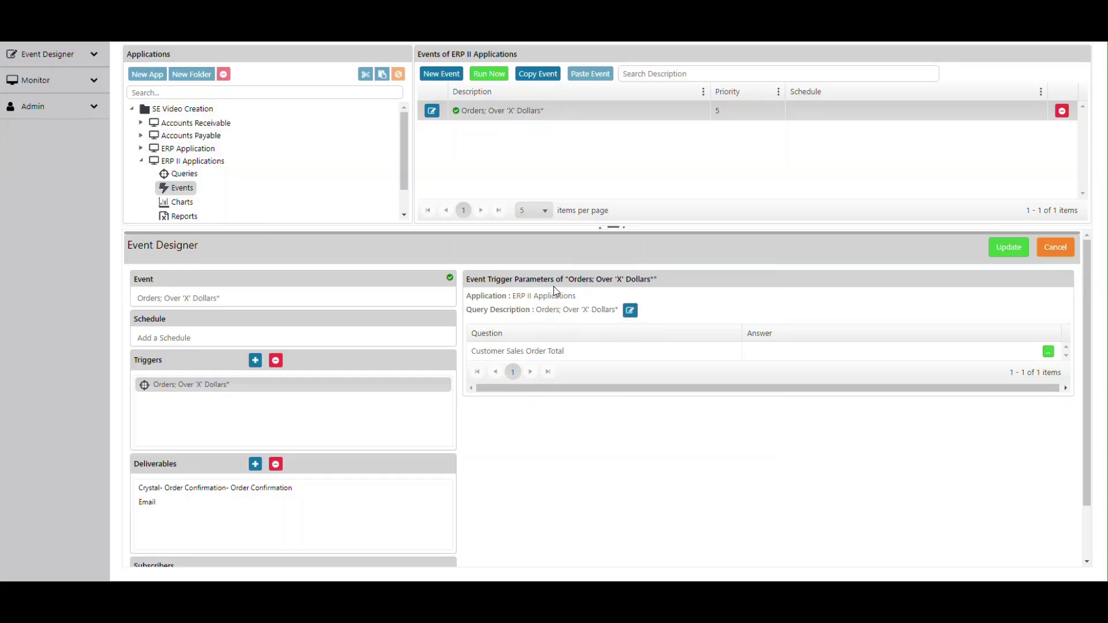
{"action": "left_click", "coordinate": [631, 313]}
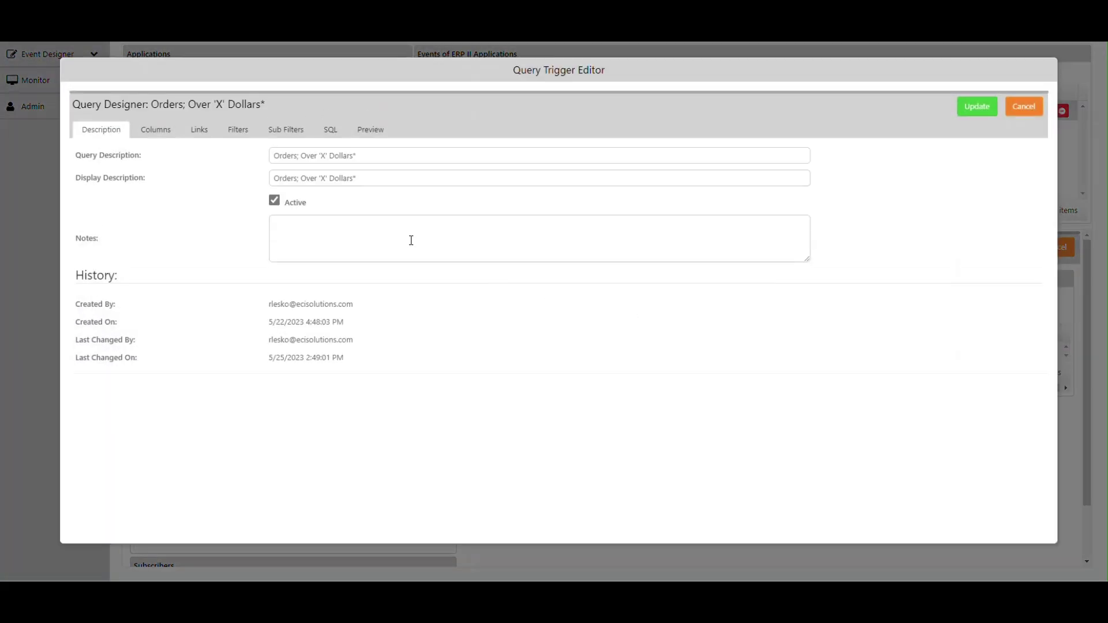
{"action": "left_click", "coordinate": [154, 131]}
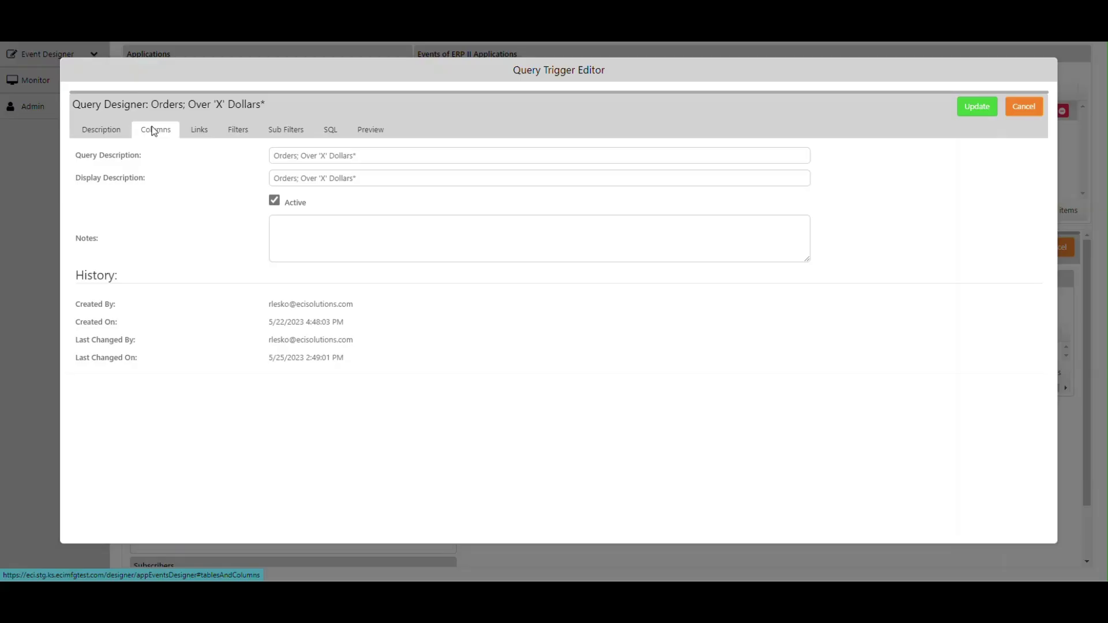
{"action": "left_click", "coordinate": [99, 131]}
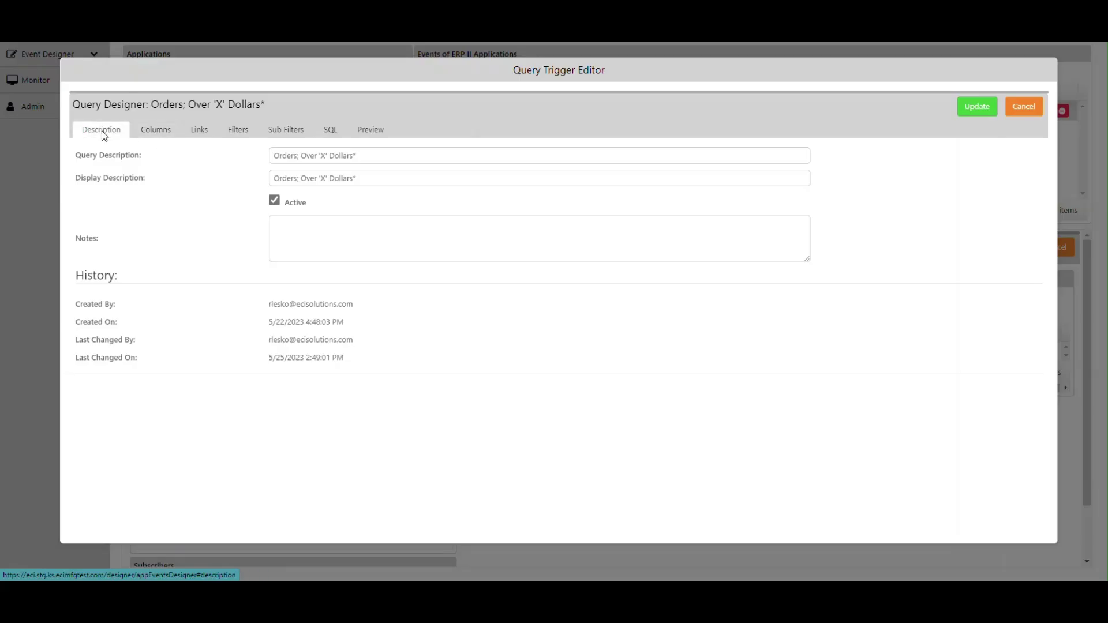
{"action": "left_click", "coordinate": [158, 133]}
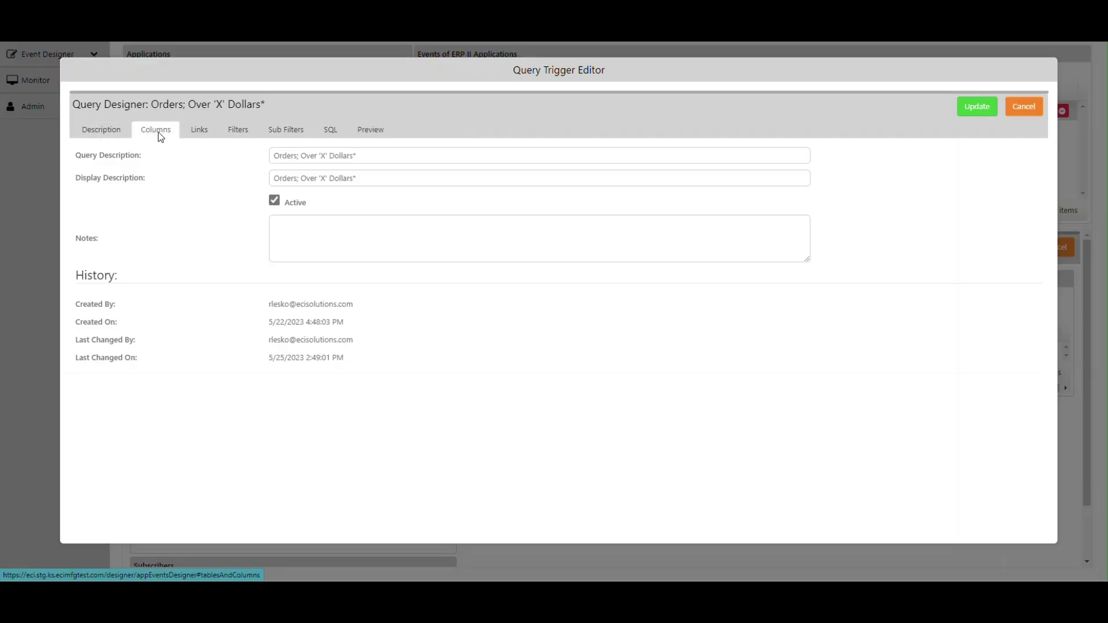
{"action": "left_click", "coordinate": [1024, 109]}
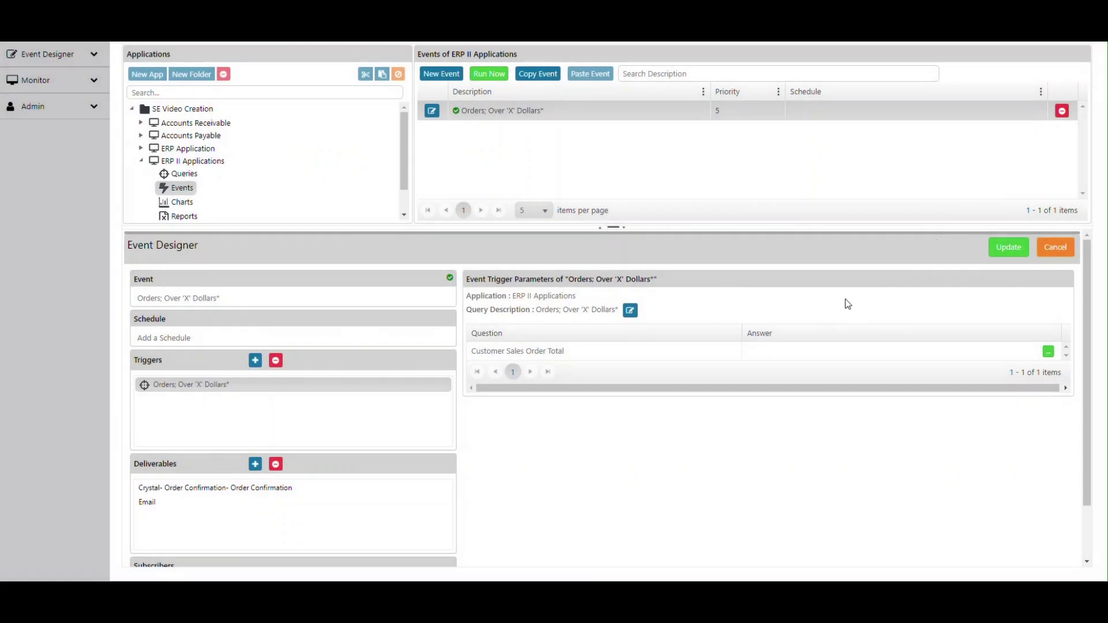
Save the changes to the "Orders; Over 'X' Dollars*" event and reopen it for editing
{"action": "left_click", "coordinate": [1012, 247]}
{"action": "left_click", "coordinate": [672, 334]}
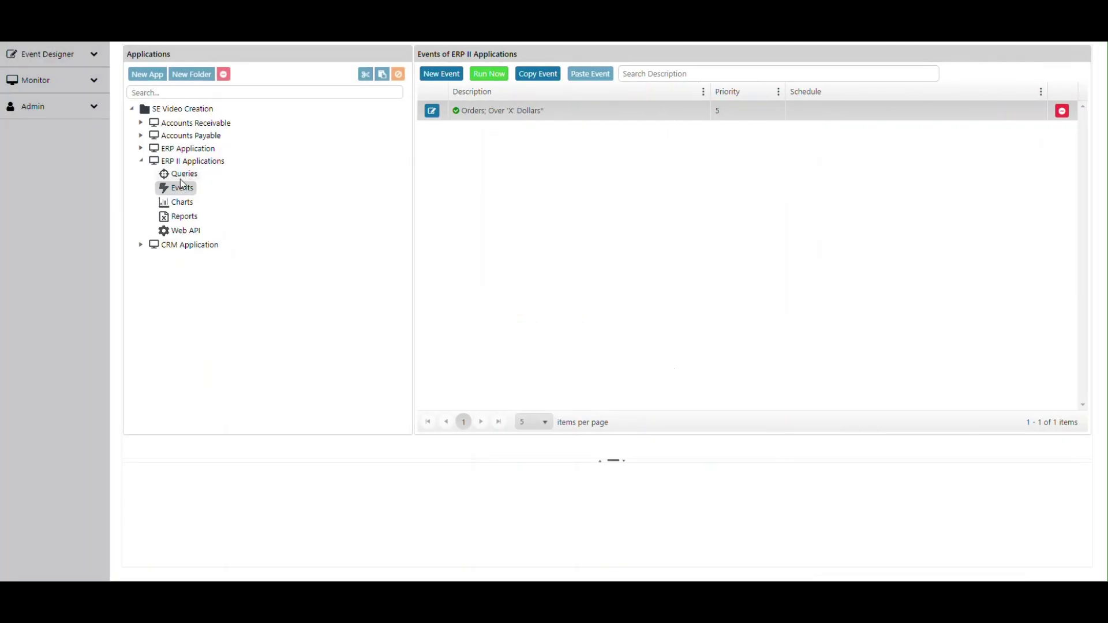
{"action": "left_click", "coordinate": [432, 111]}
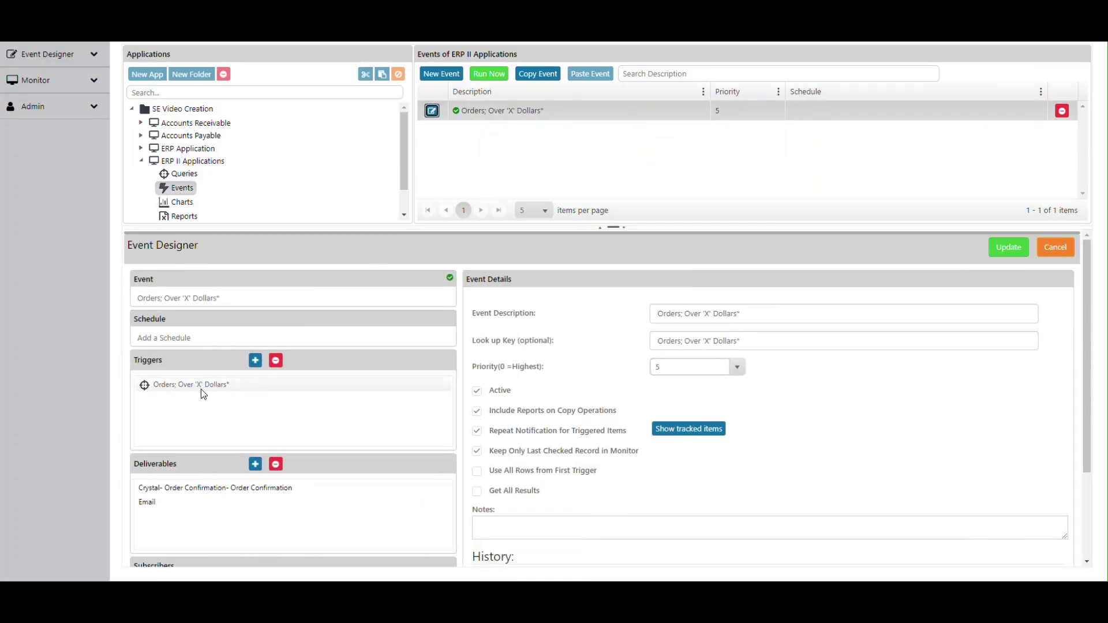
Examine the trigger query's selected columns at 20 items per page, with their unique and sort settings, and close the query editor without saving
{"action": "left_click", "coordinate": [174, 388]}
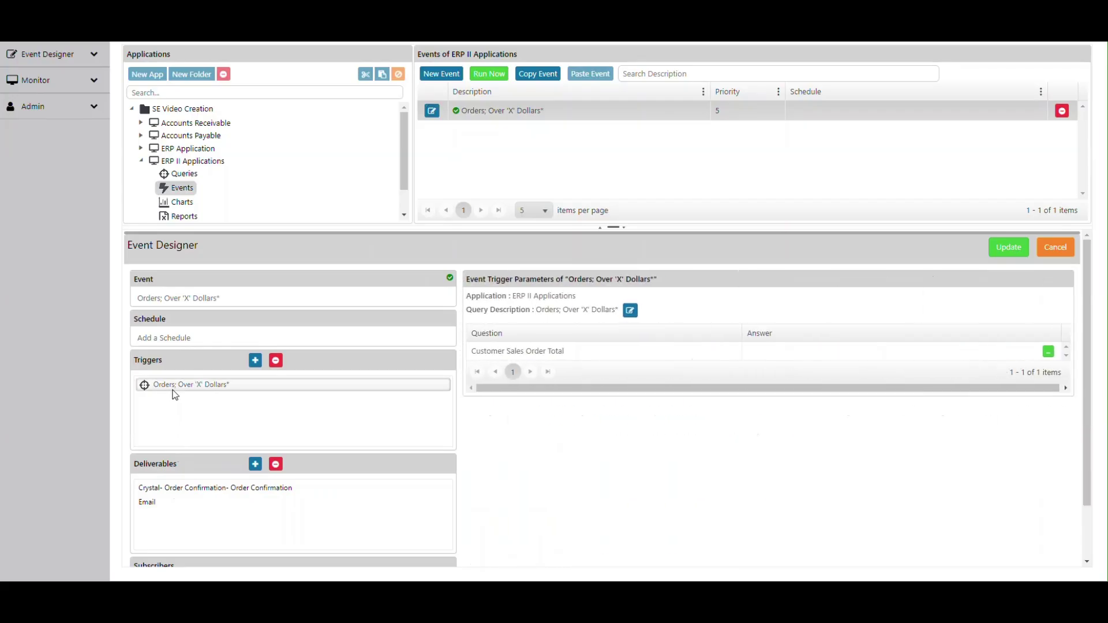
{"action": "left_click", "coordinate": [630, 310]}
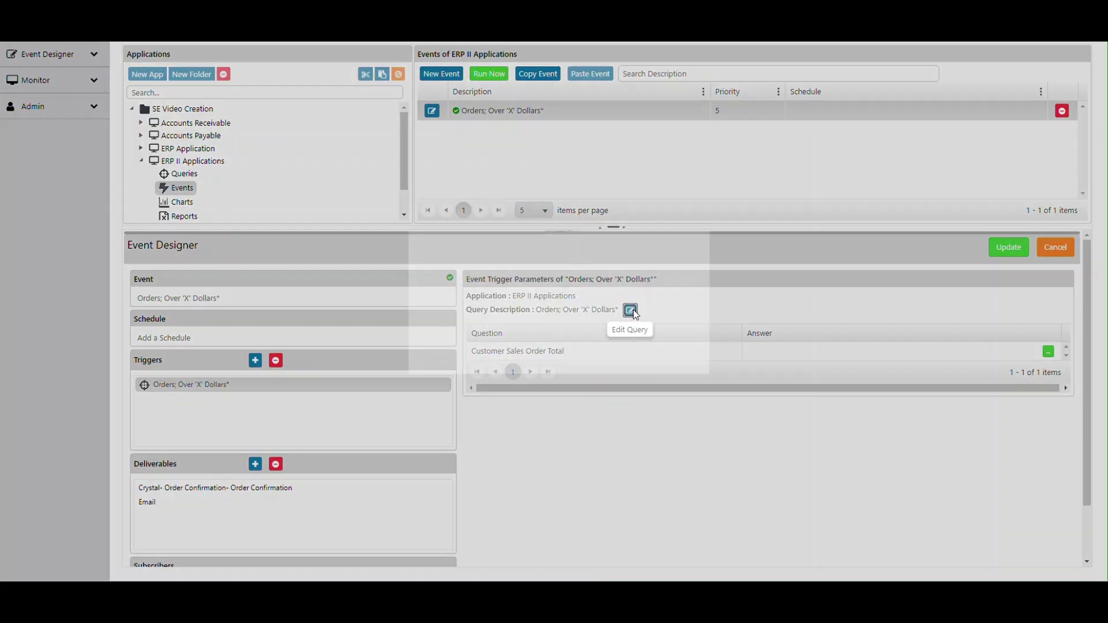
{"action": "left_click", "coordinate": [159, 131]}
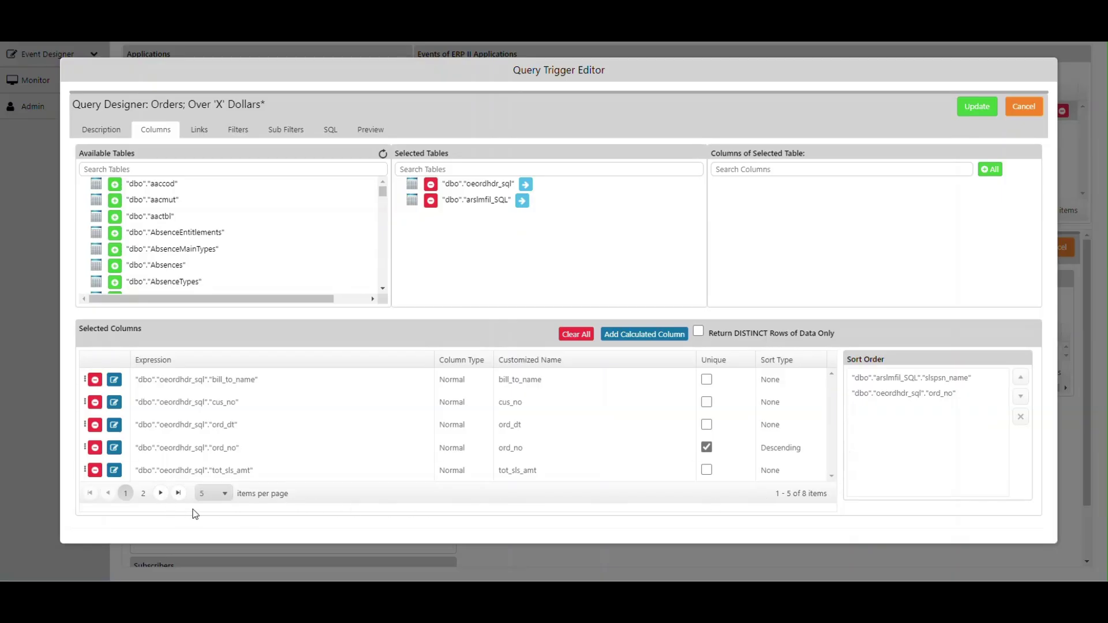
{"action": "left_click", "coordinate": [225, 495]}
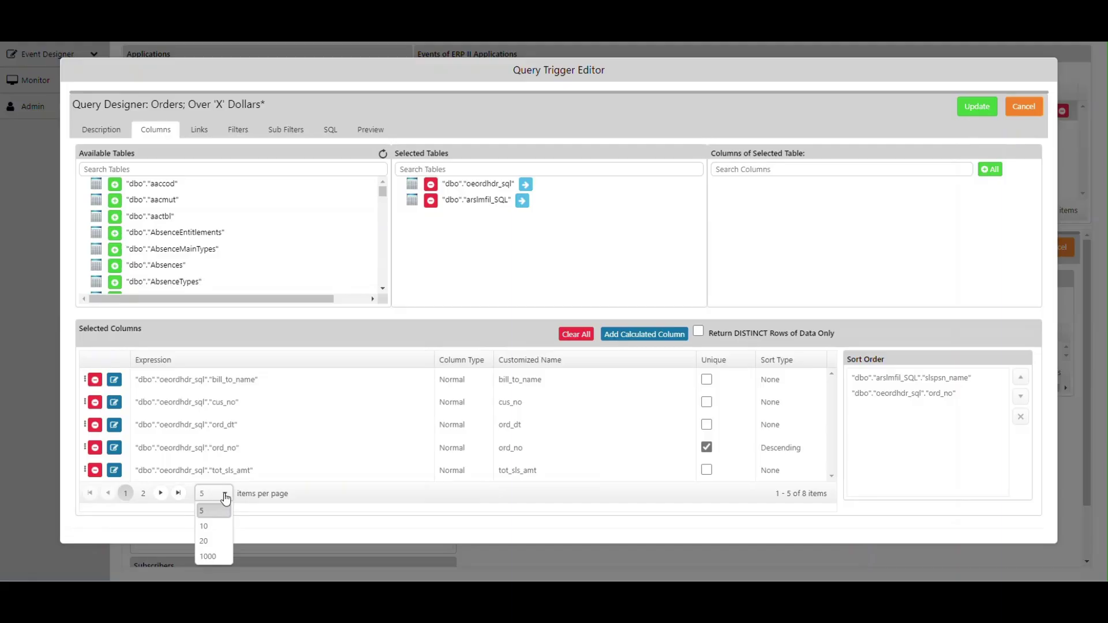
{"action": "left_click", "coordinate": [209, 545]}
{"action": "scroll", "coordinate": [218, 450], "scroll_direction": "down", "scroll_amount": 1}
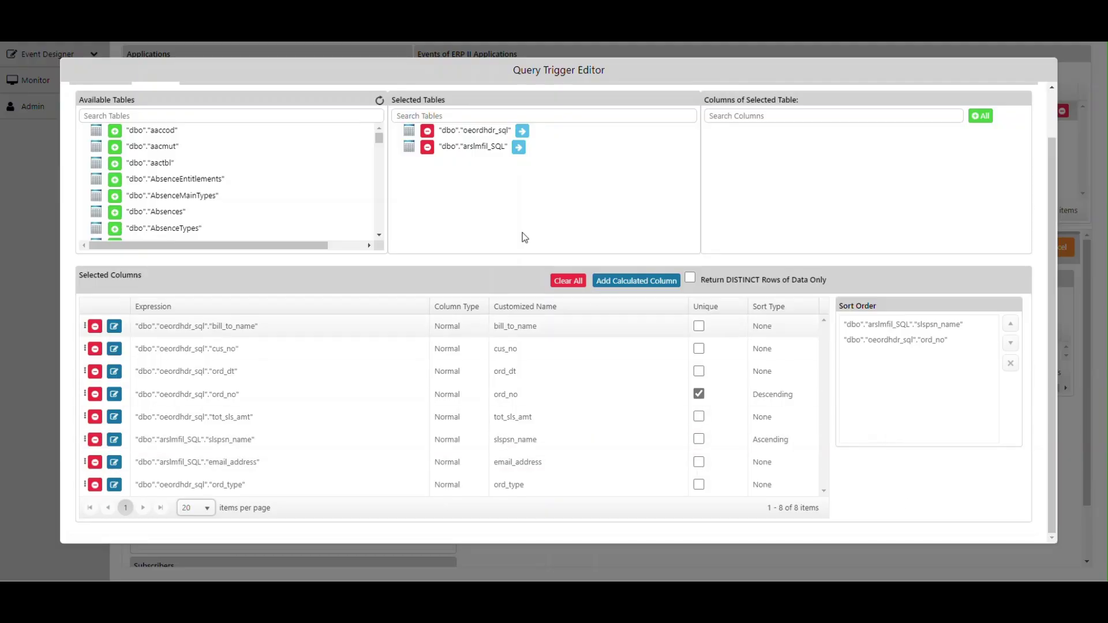
{"action": "scroll", "coordinate": [472, 212], "scroll_direction": "up", "scroll_amount": 2}
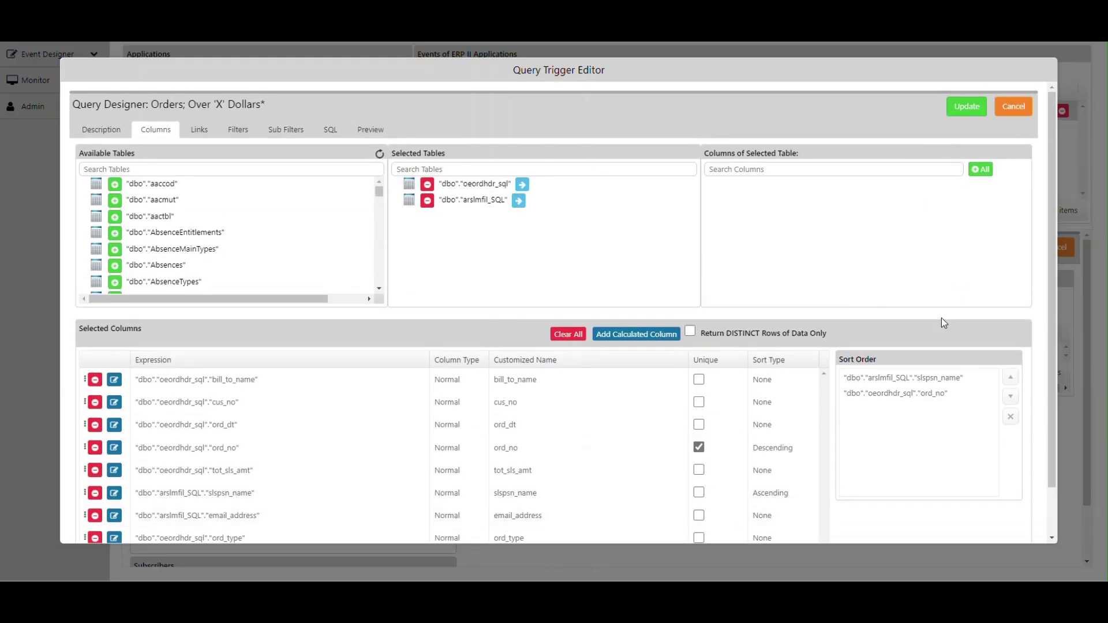
{"action": "left_click", "coordinate": [1019, 109]}
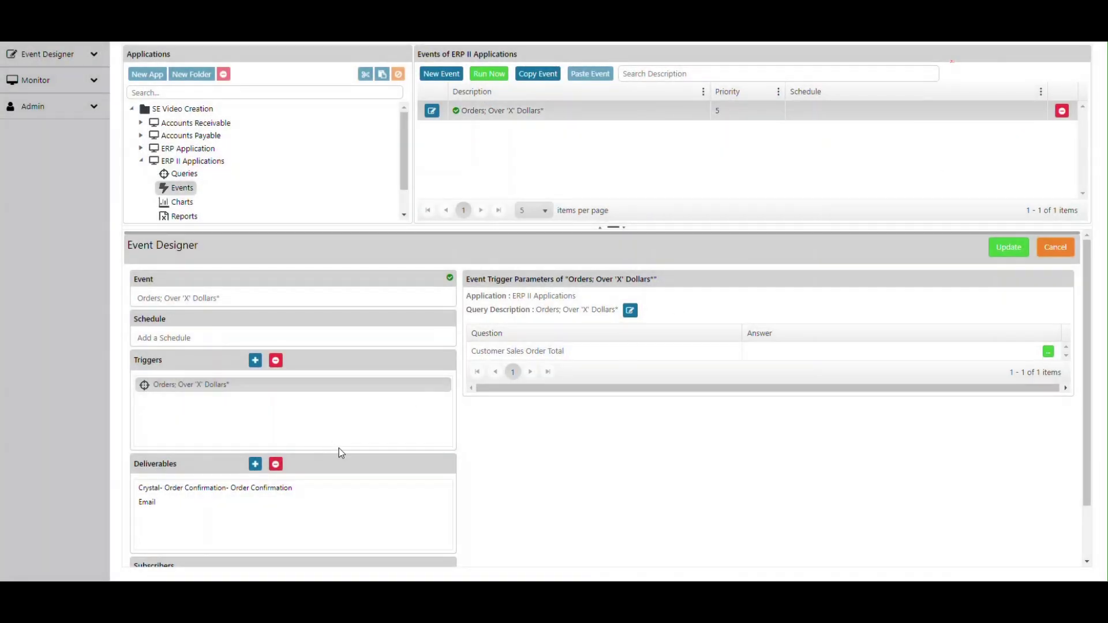
Examine the Email deliverable's message body and attachment options, and the event's Standard subscribers
{"action": "left_click", "coordinate": [153, 502]}
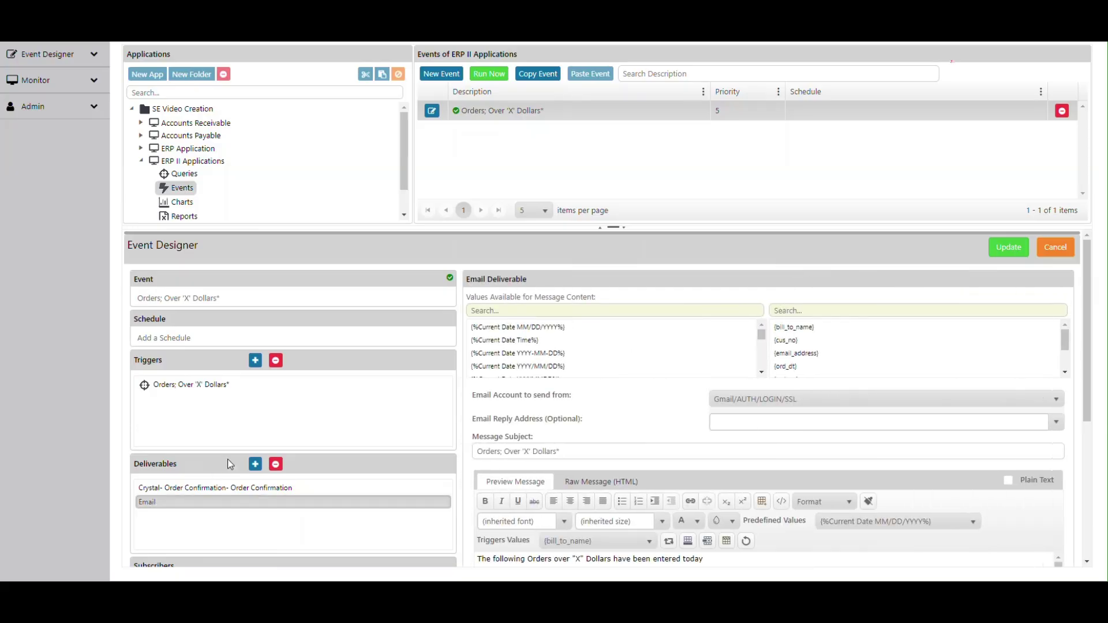
{"action": "scroll", "coordinate": [376, 380], "scroll_direction": "down", "scroll_amount": 3}
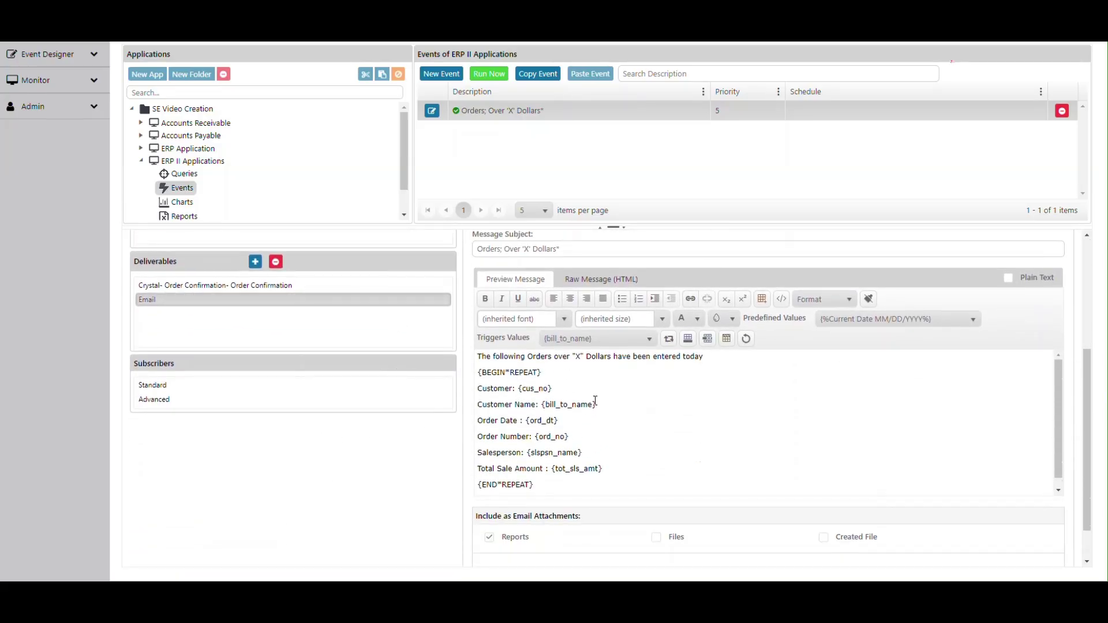
{"action": "scroll", "coordinate": [669, 402], "scroll_direction": "down", "scroll_amount": 3}
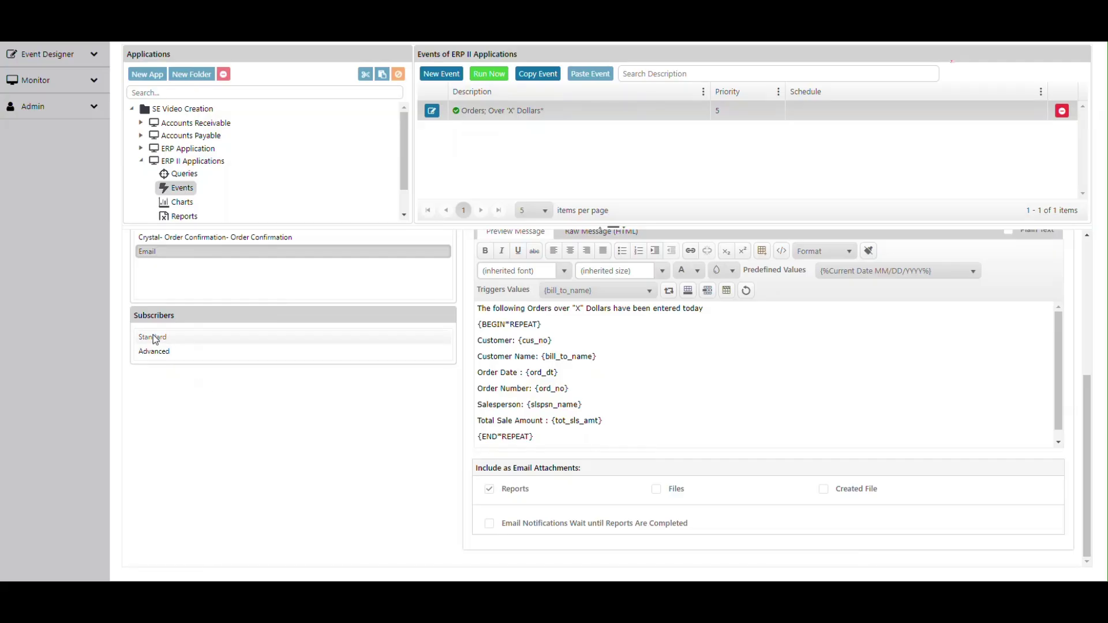
{"action": "scroll", "coordinate": [155, 337], "scroll_direction": "up", "scroll_amount": 3}
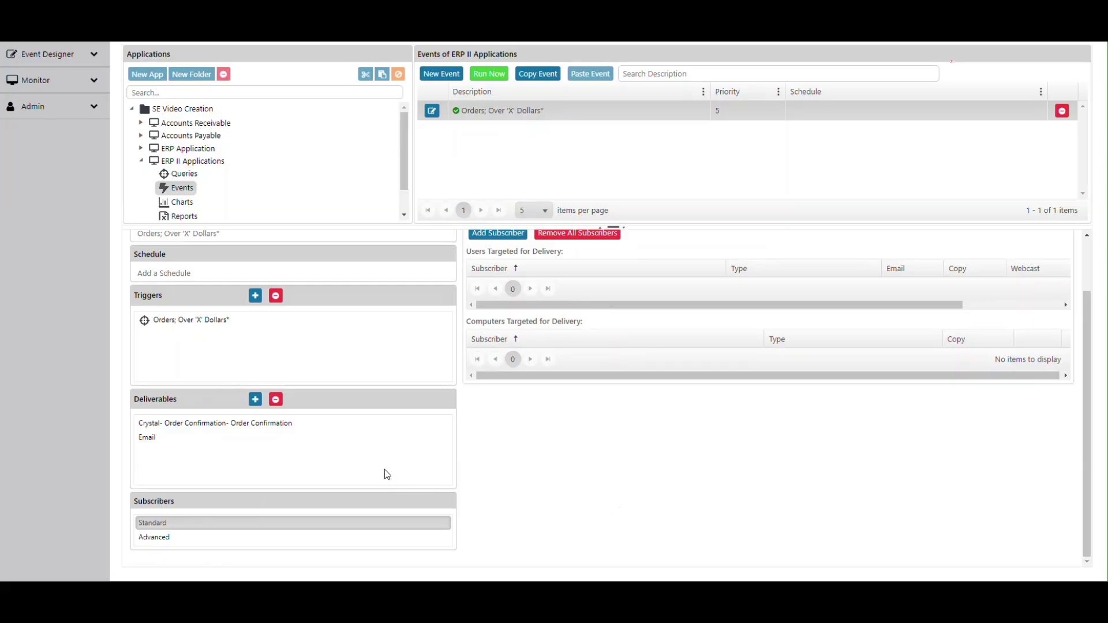
In the event's Advanced subscribers, choose slspsn_name as the message break field for the USER type
{"action": "left_click", "coordinate": [155, 541]}
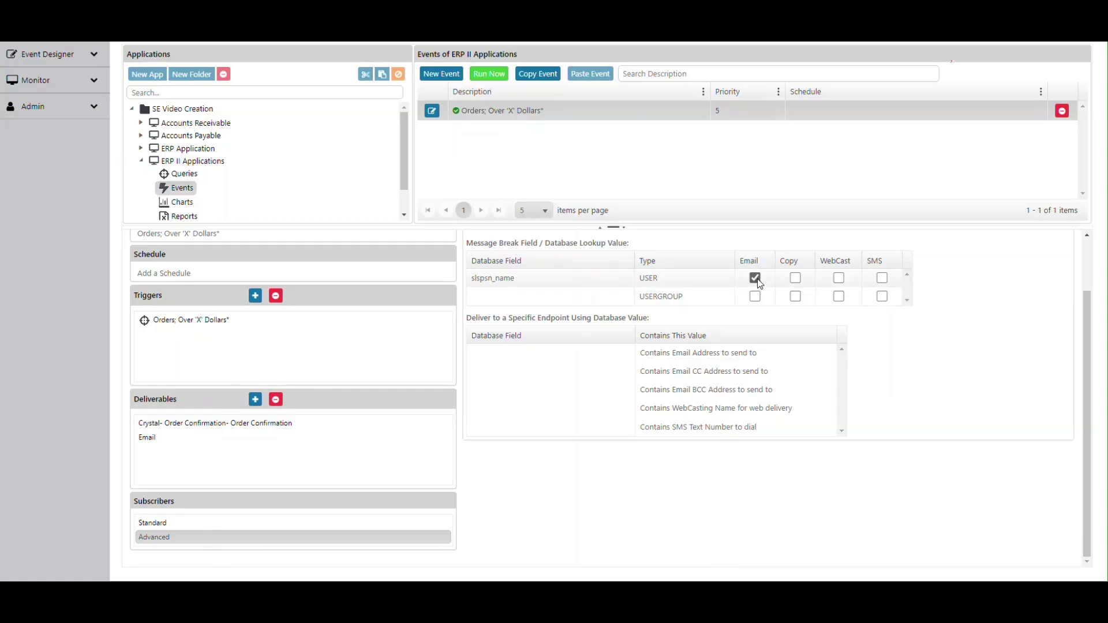
{"action": "left_click", "coordinate": [536, 281]}
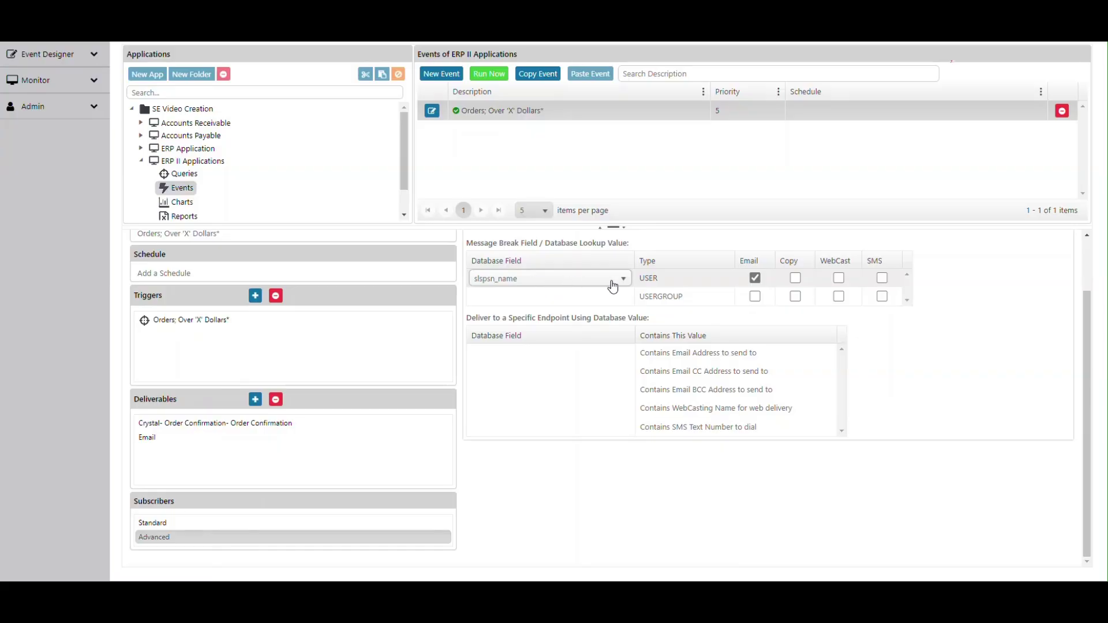
{"action": "left_click", "coordinate": [623, 280]}
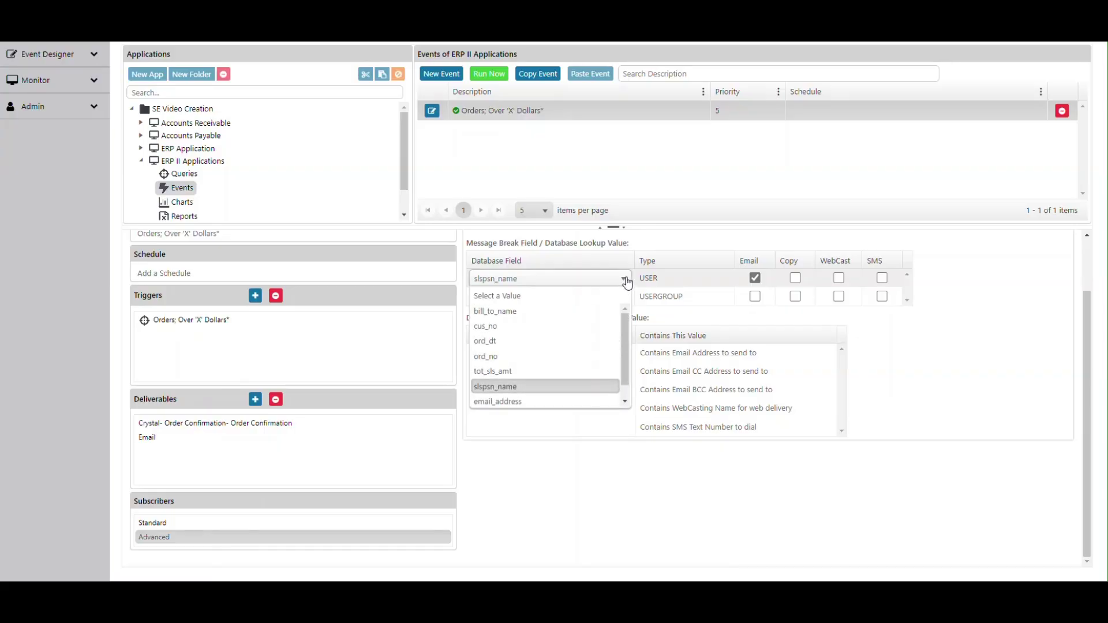
{"action": "left_click", "coordinate": [501, 387]}
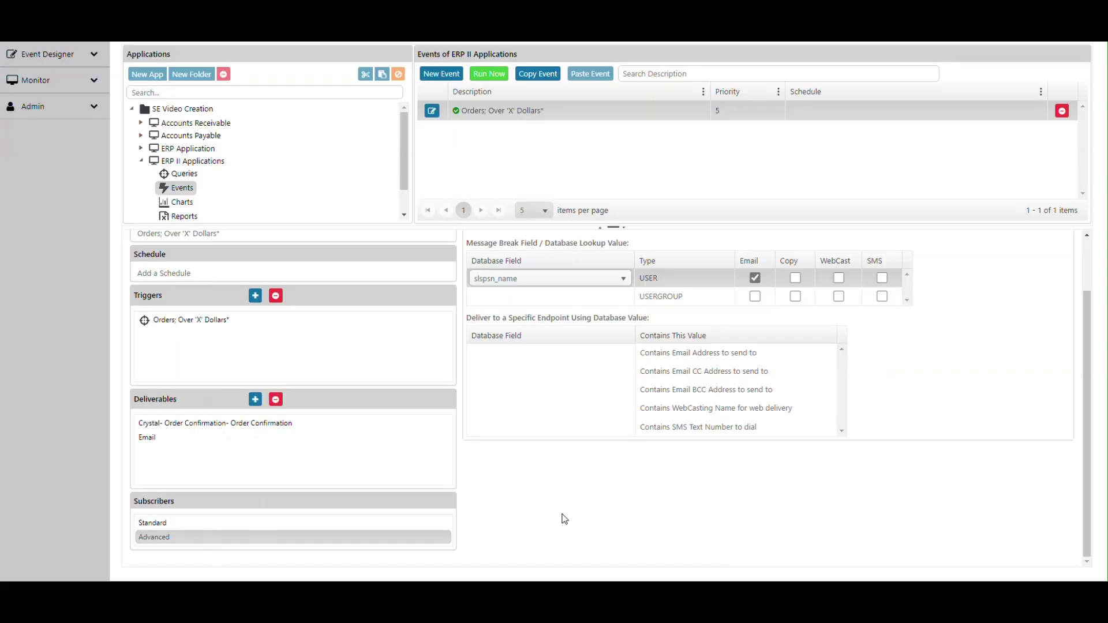
Review the Email deliverable's message body, especially the fields inside its repeat section, against the event's trigger and Advanced subscribers
{"action": "scroll", "coordinate": [508, 470], "scroll_direction": "up", "scroll_amount": 2}
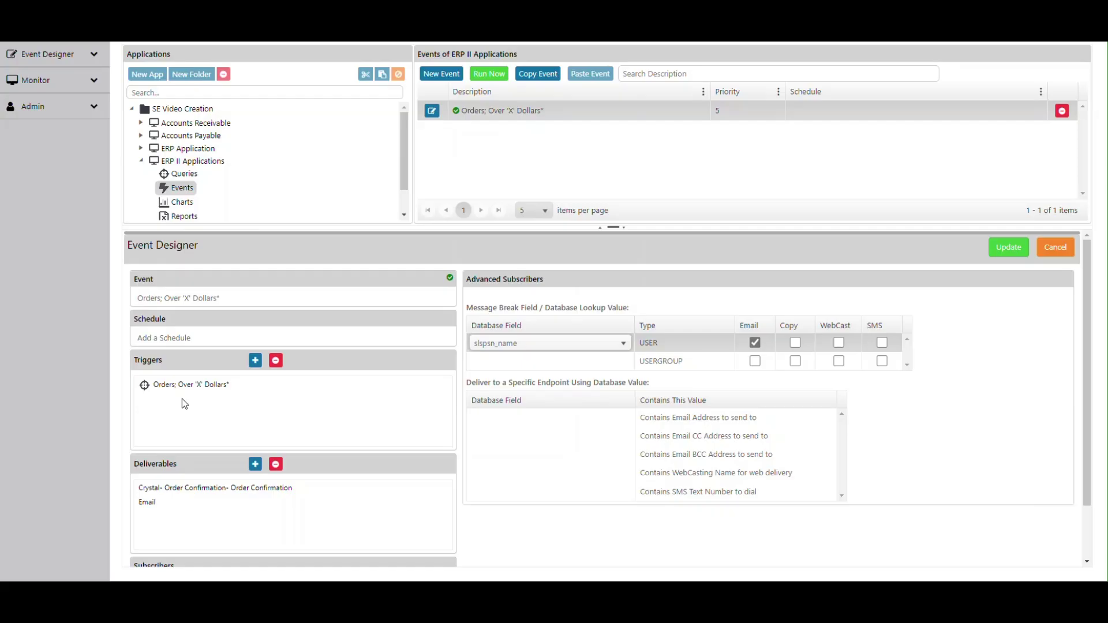
{"action": "scroll", "coordinate": [229, 398], "scroll_direction": "down", "scroll_amount": 2}
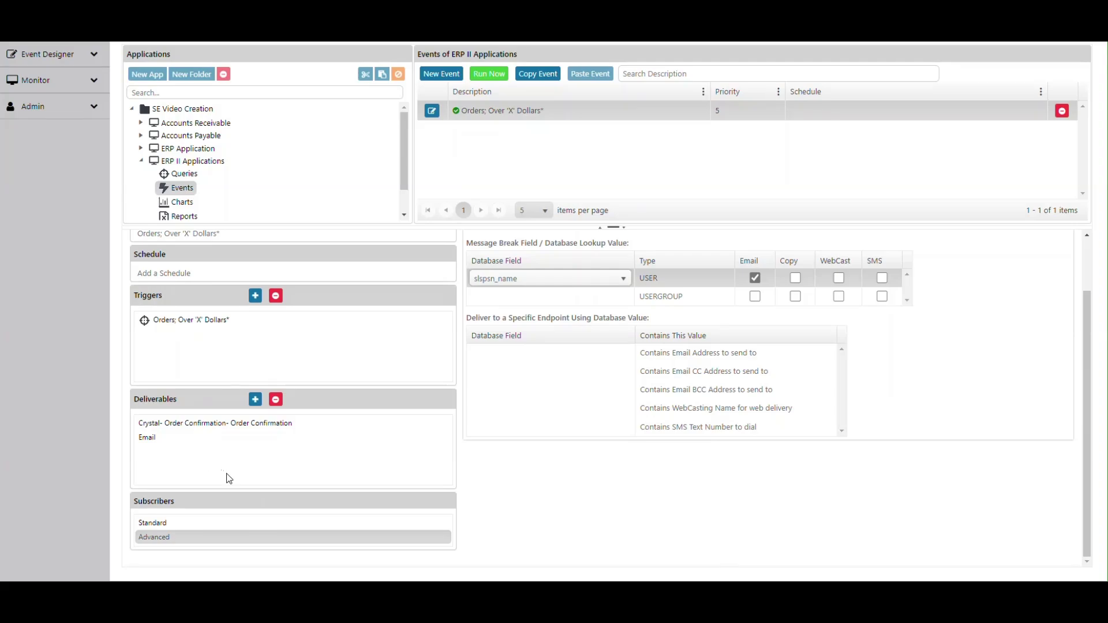
{"action": "left_click", "coordinate": [155, 438]}
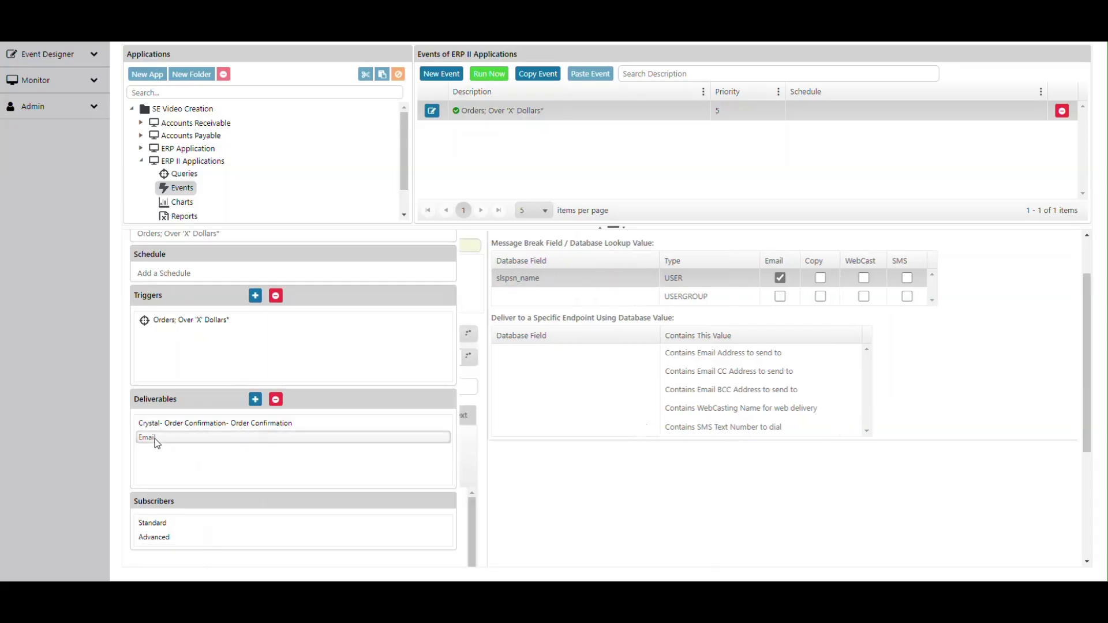
{"action": "scroll", "coordinate": [610, 496], "scroll_direction": "down", "scroll_amount": 2}
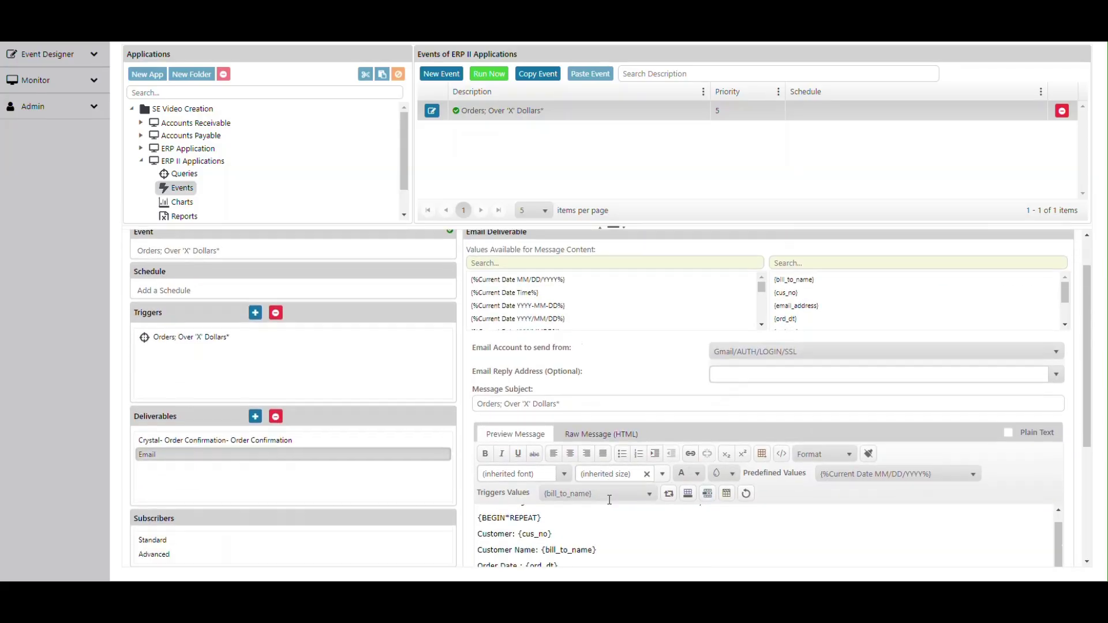
{"action": "scroll", "coordinate": [610, 495], "scroll_direction": "down", "scroll_amount": 3}
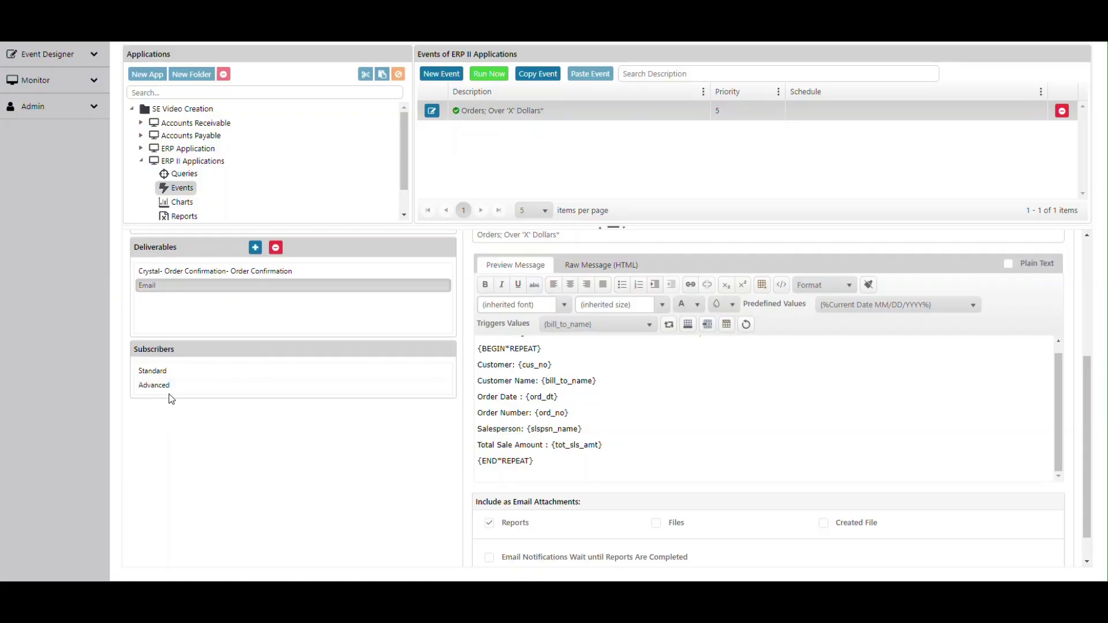
{"action": "scroll", "coordinate": [220, 435], "scroll_direction": "up", "scroll_amount": 4}
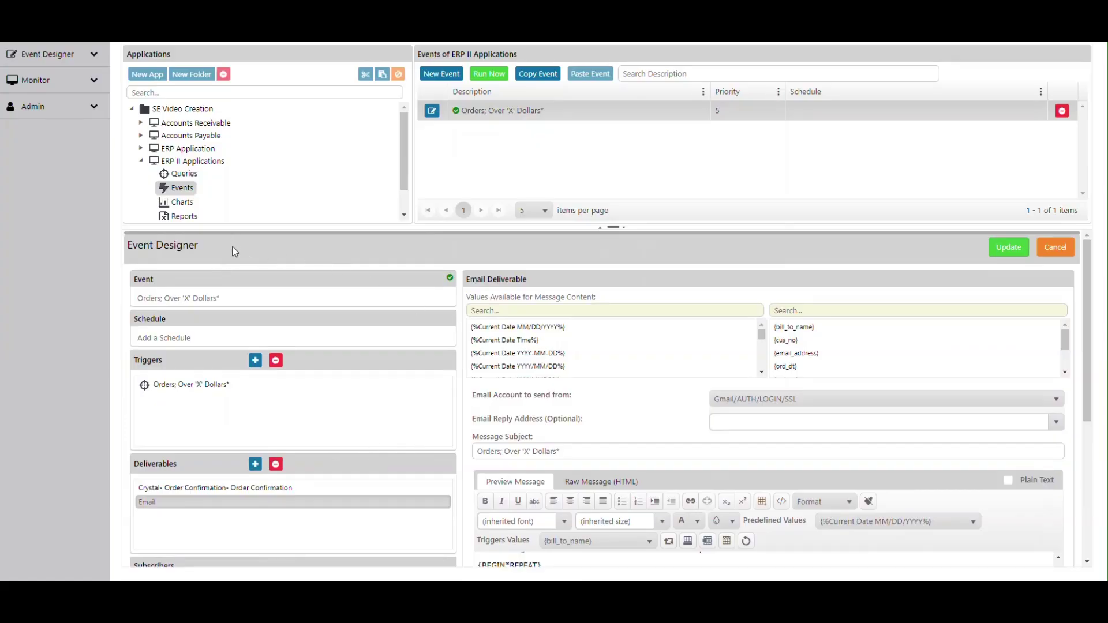
Save the "Orders; Over 'X' Dollars*" event despite the blank trigger parameter values, and reopen it for editing
{"action": "left_click", "coordinate": [1007, 249]}
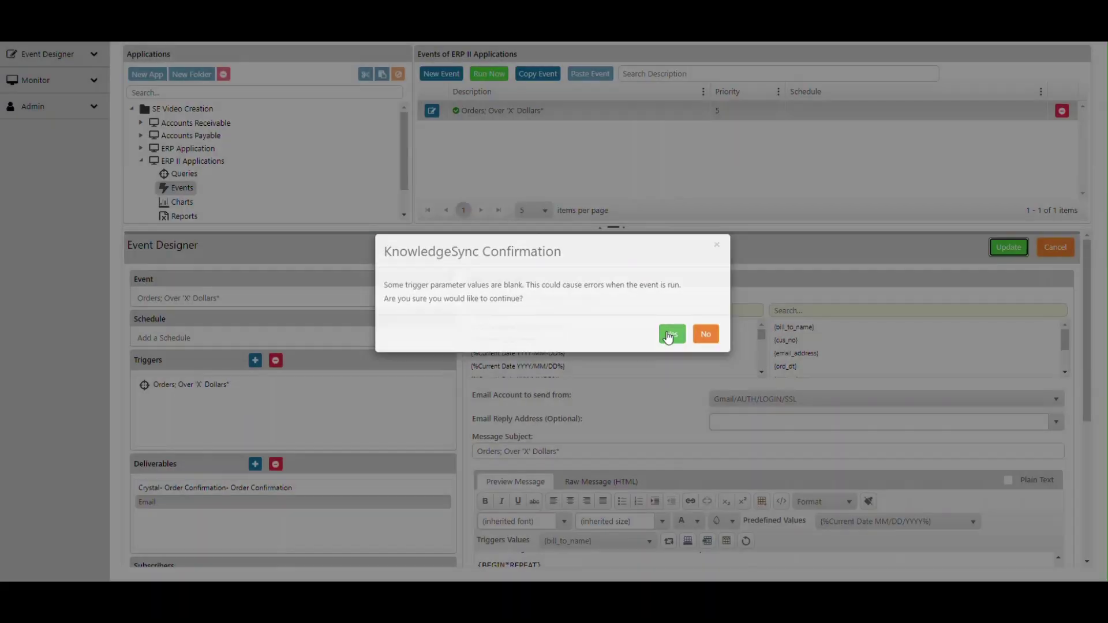
{"action": "left_click", "coordinate": [670, 336]}
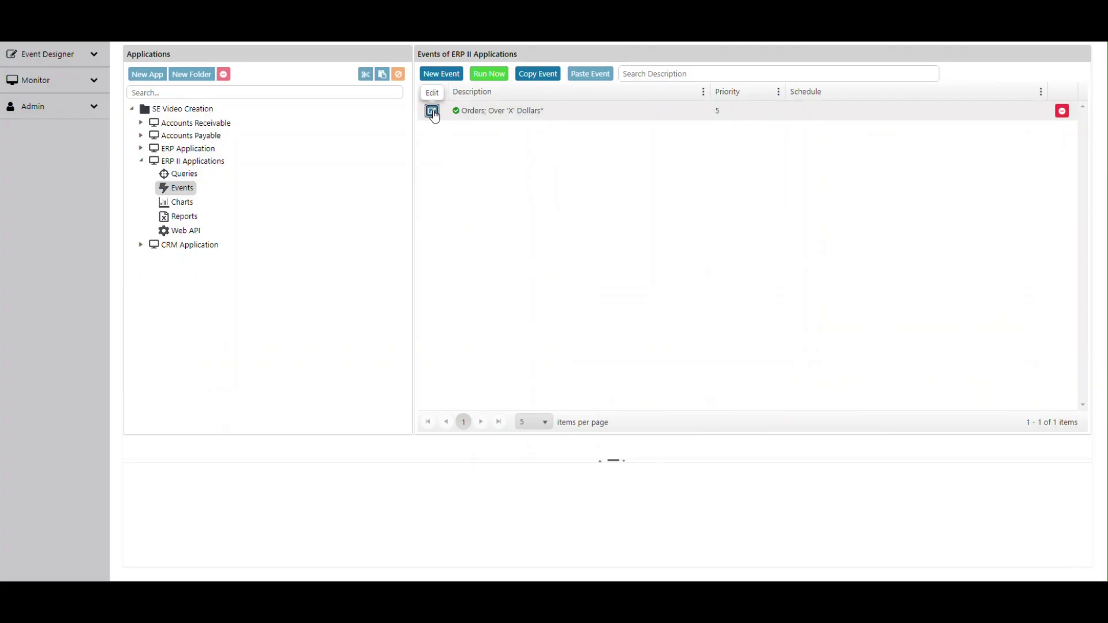
{"action": "left_click", "coordinate": [431, 110]}
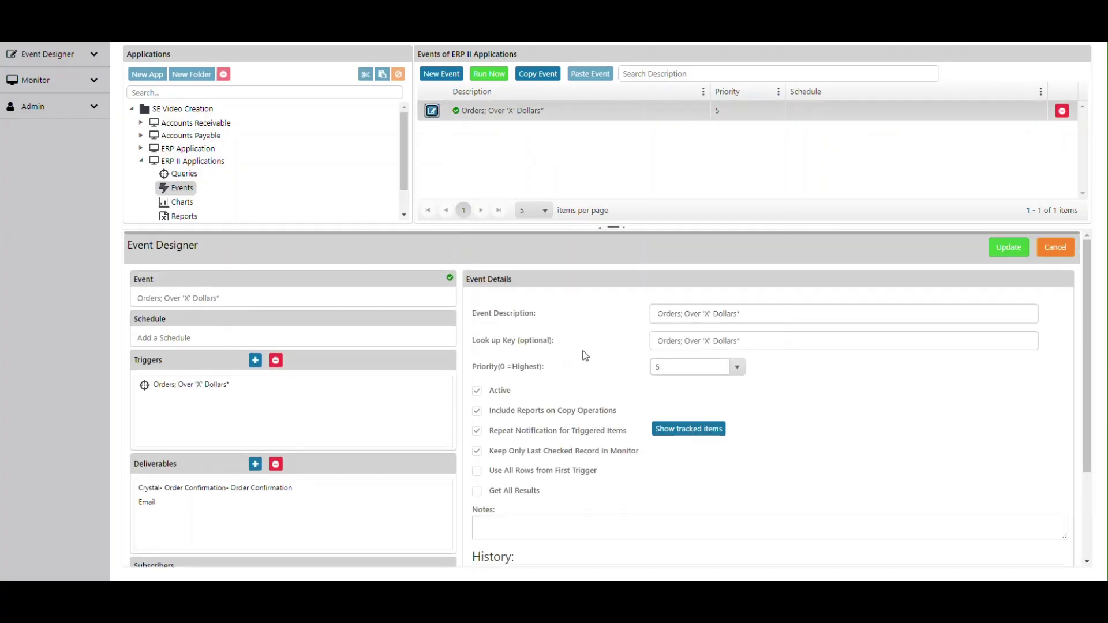